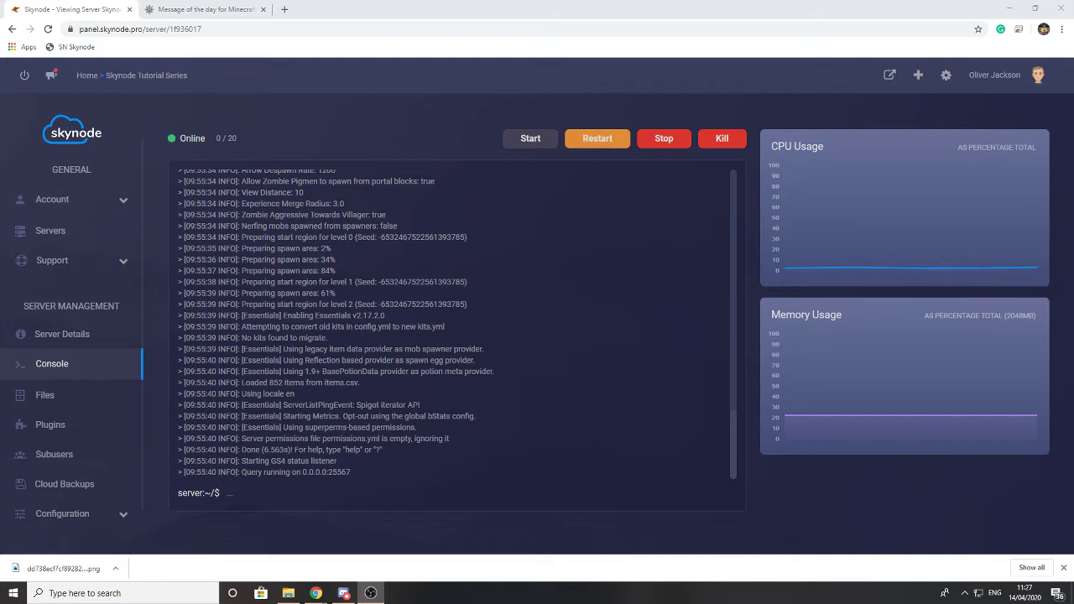
Step: Open server.properties from Files at its motd=A Minecraft Server line, then bring up the MOTD generator tab
click(78, 403)
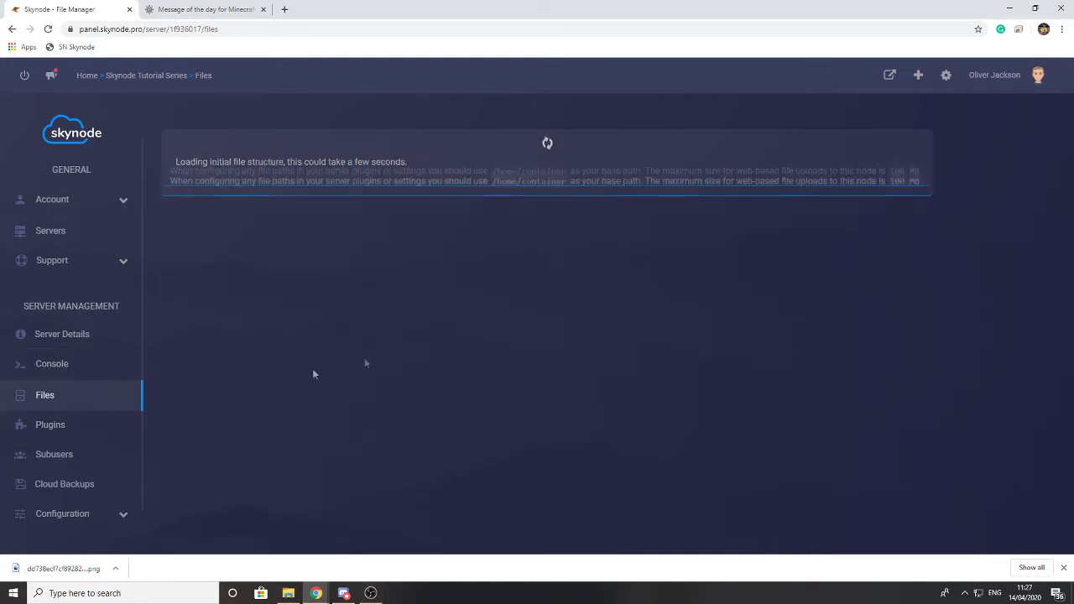
scroll(353, 377, down, 4)
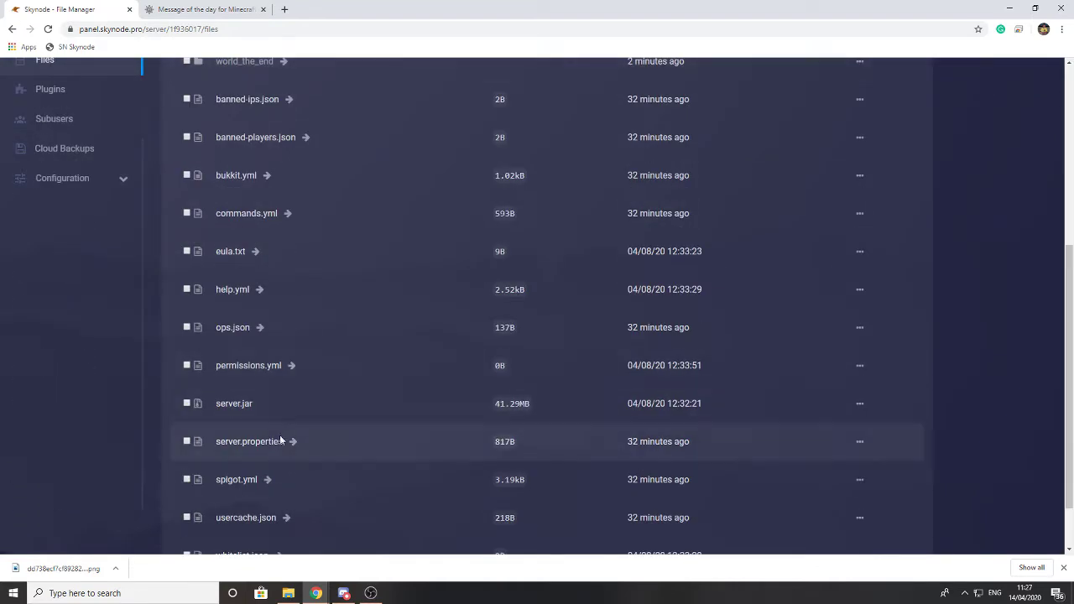
click(271, 443)
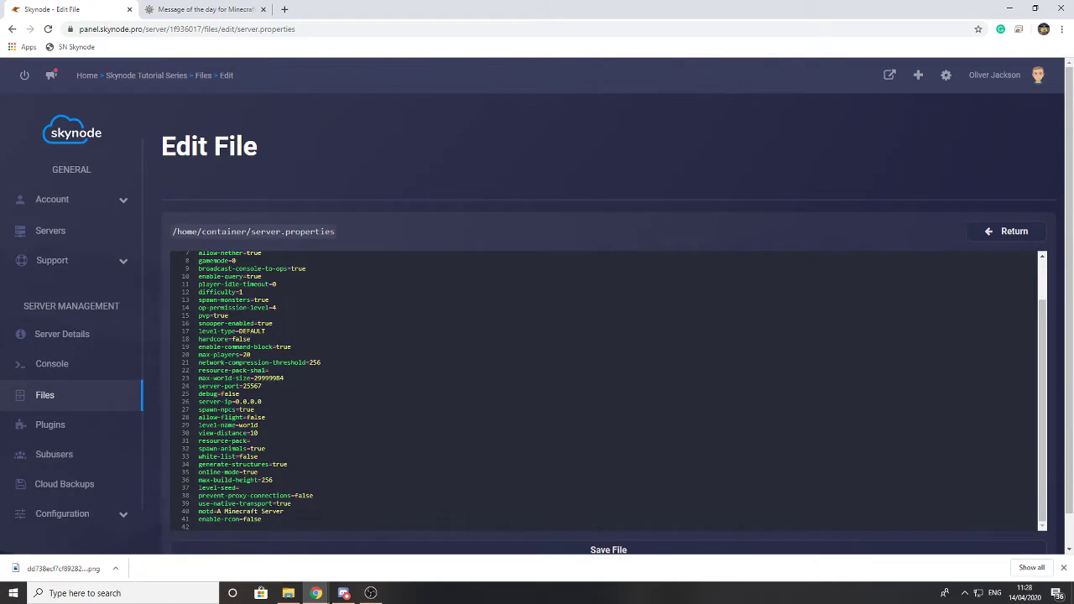
click(311, 511)
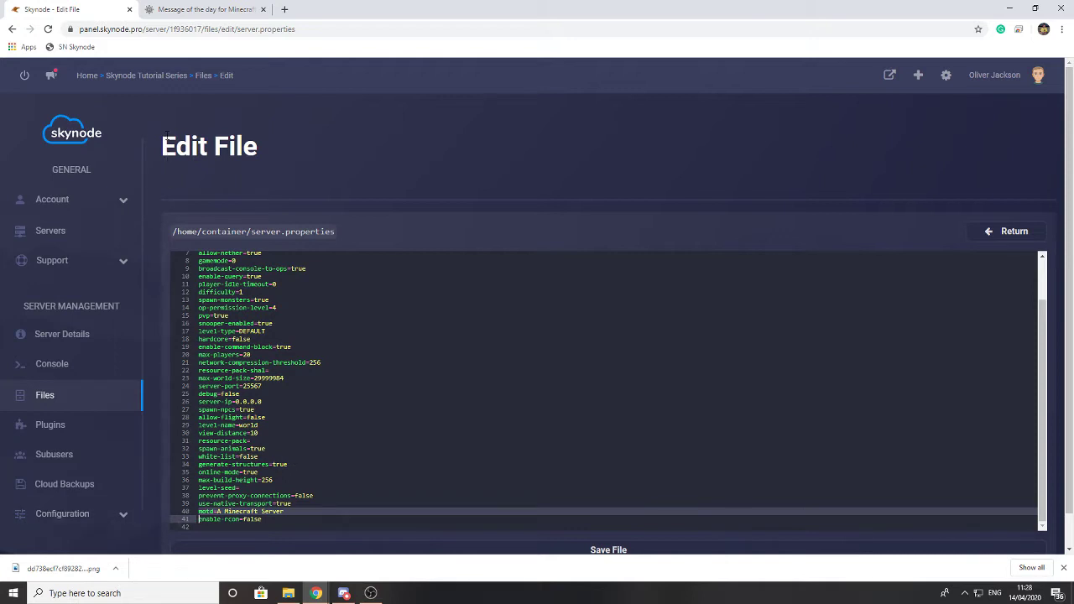
click(172, 9)
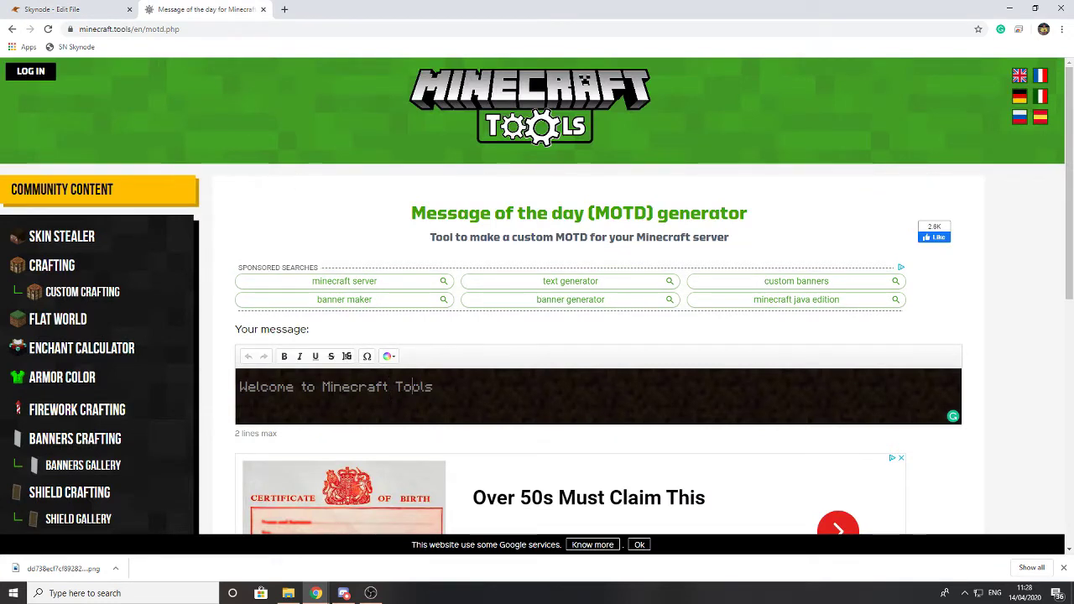
Step: Replace the sample welcome text with SKYNODE in light blue (aqua)
triple_click(378, 386)
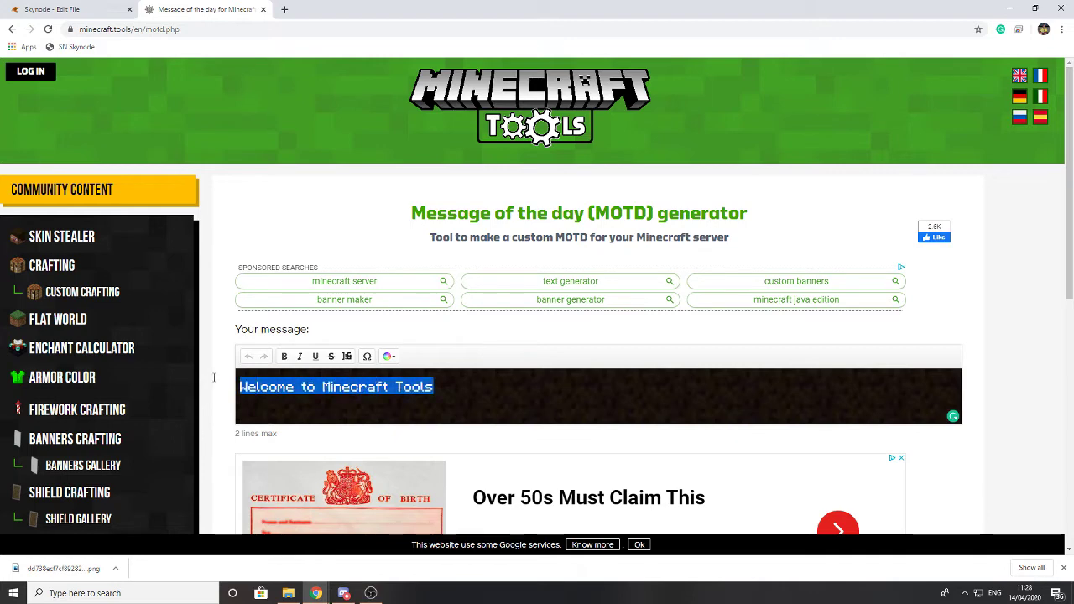
key(BackSpace)
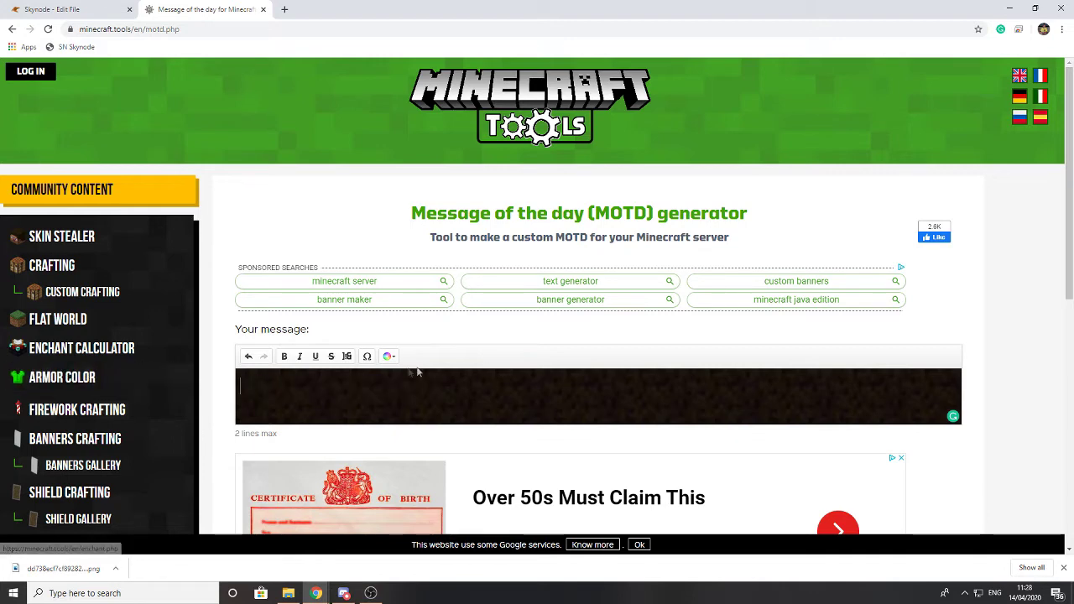
click(388, 356)
click(398, 386)
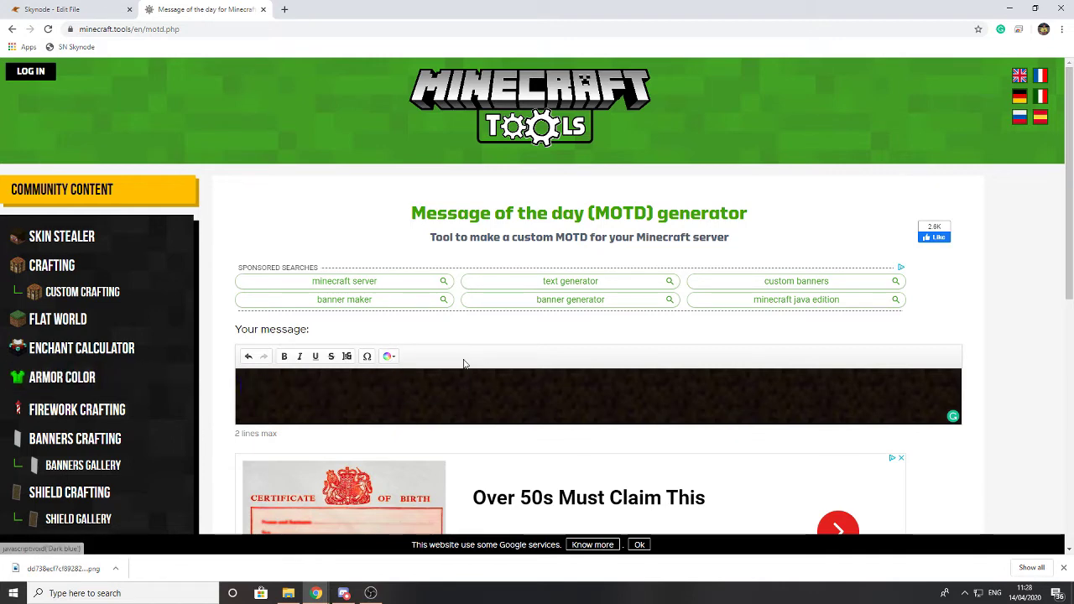
click(389, 356)
click(417, 396)
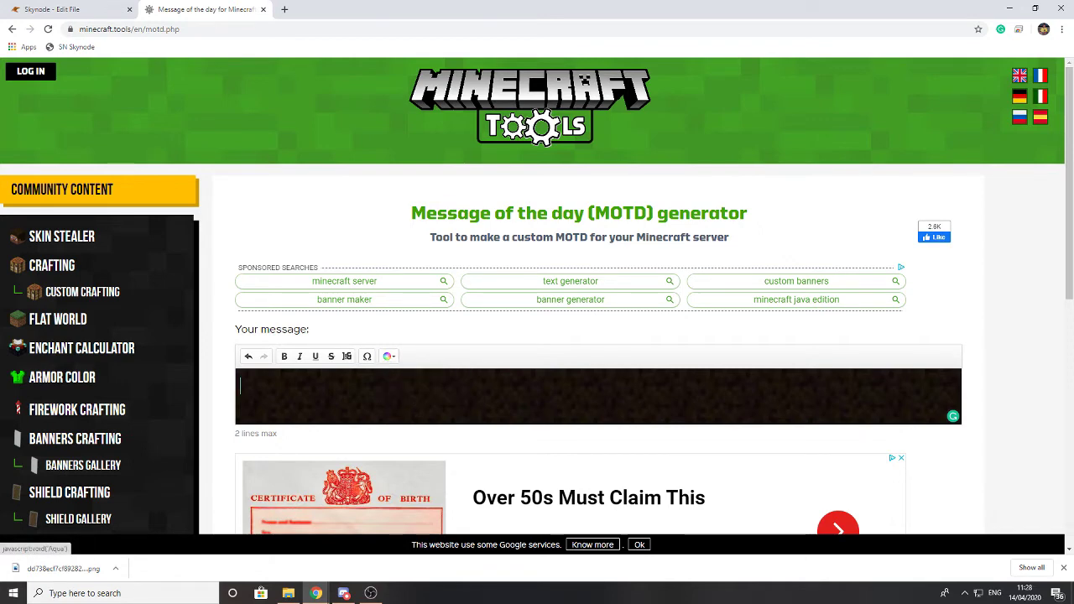
text(YNODE)
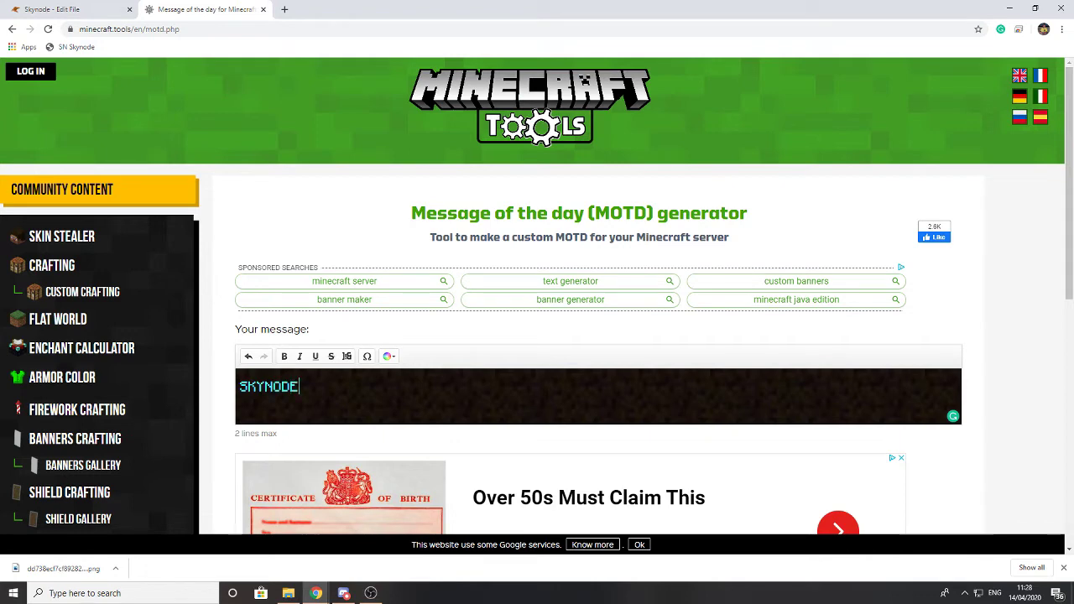
Step: Make SKYNODE bold and underlined
key(shift+Left)
key(shift+Left)
key(shift+Left)
key(shift+Left)
key(shift+Left)
key(shift+Left)
key(shift+Left)
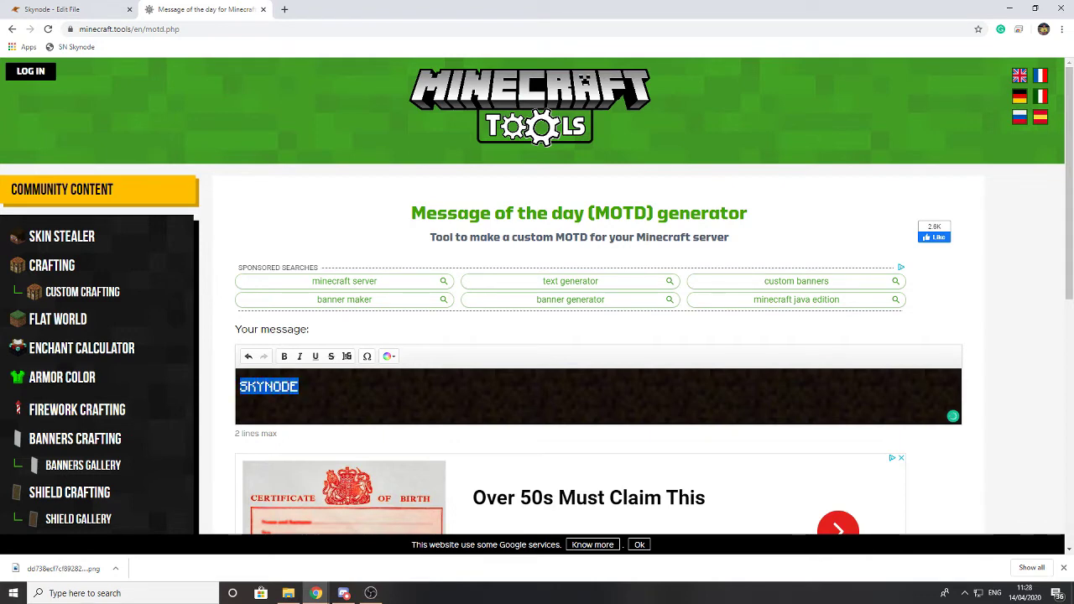
click(284, 357)
click(316, 356)
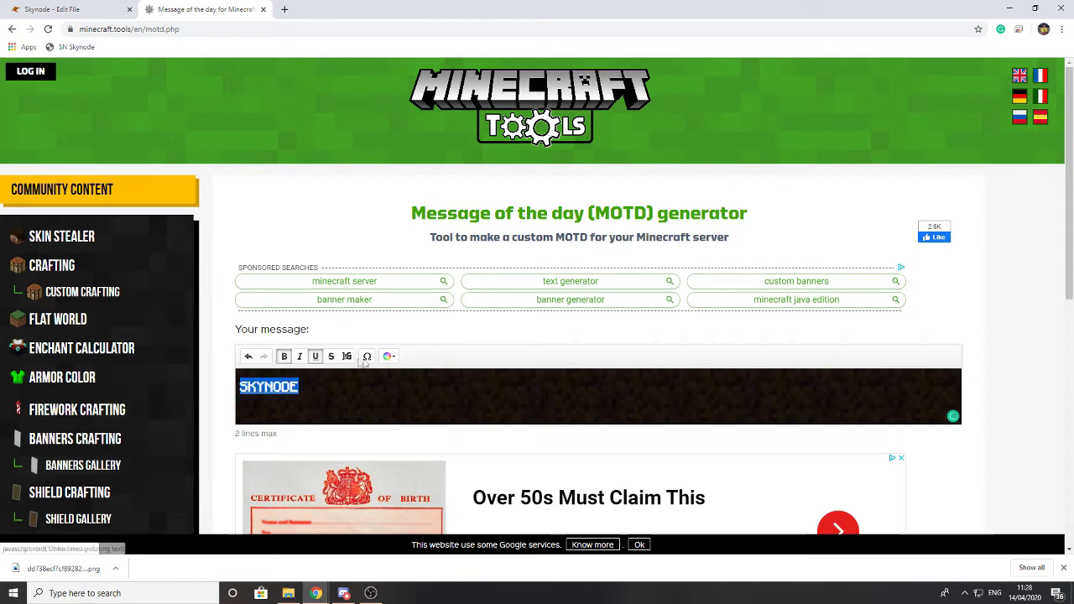
click(347, 357)
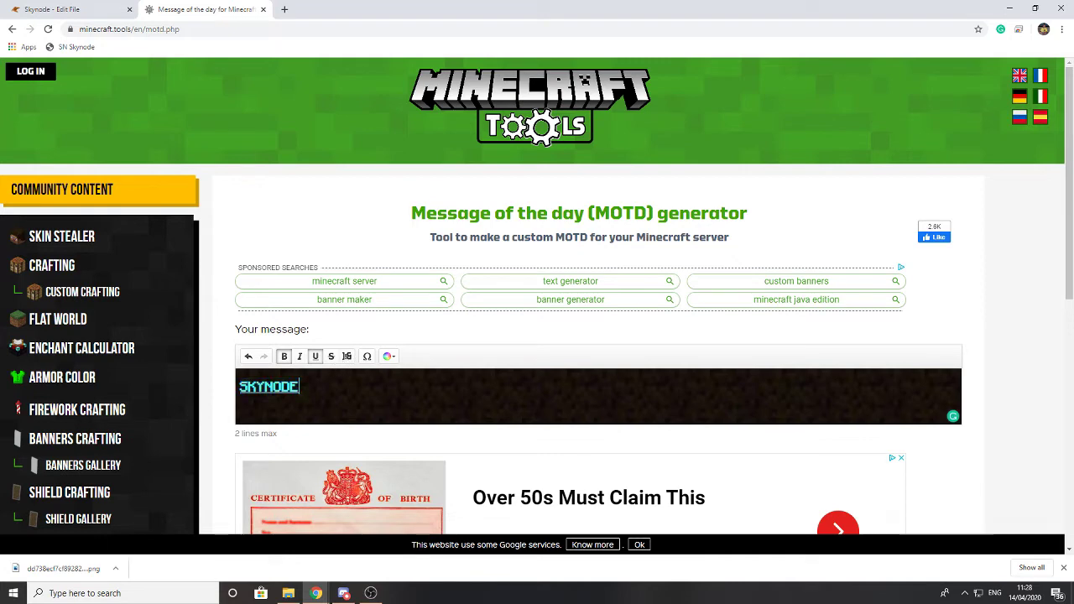
click(366, 357)
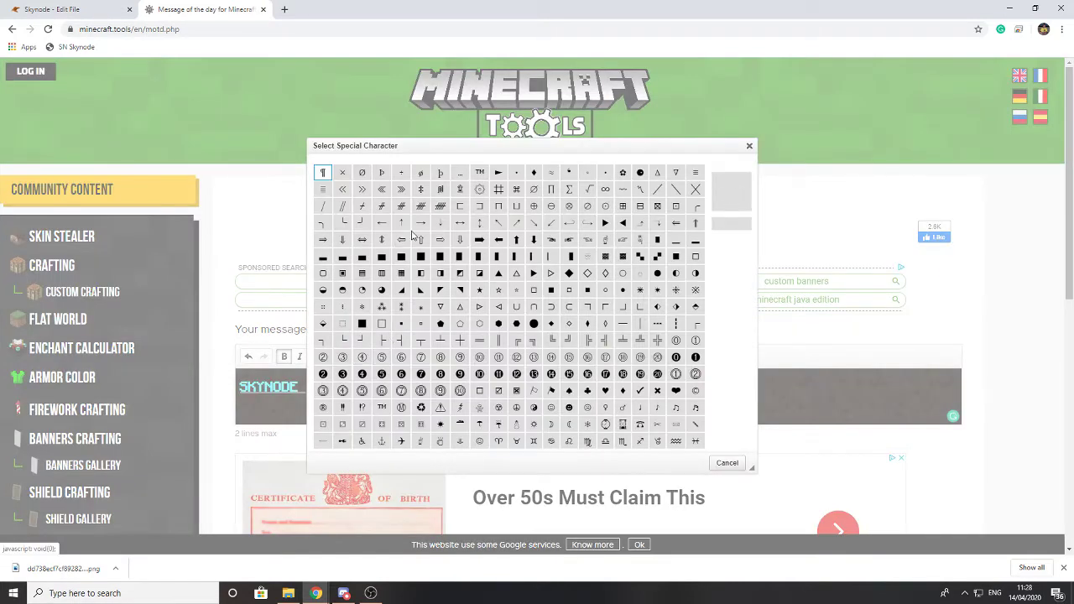
Step: Insert a ← arrow after SKYNODE and remove the underline from the space before it
click(399, 224)
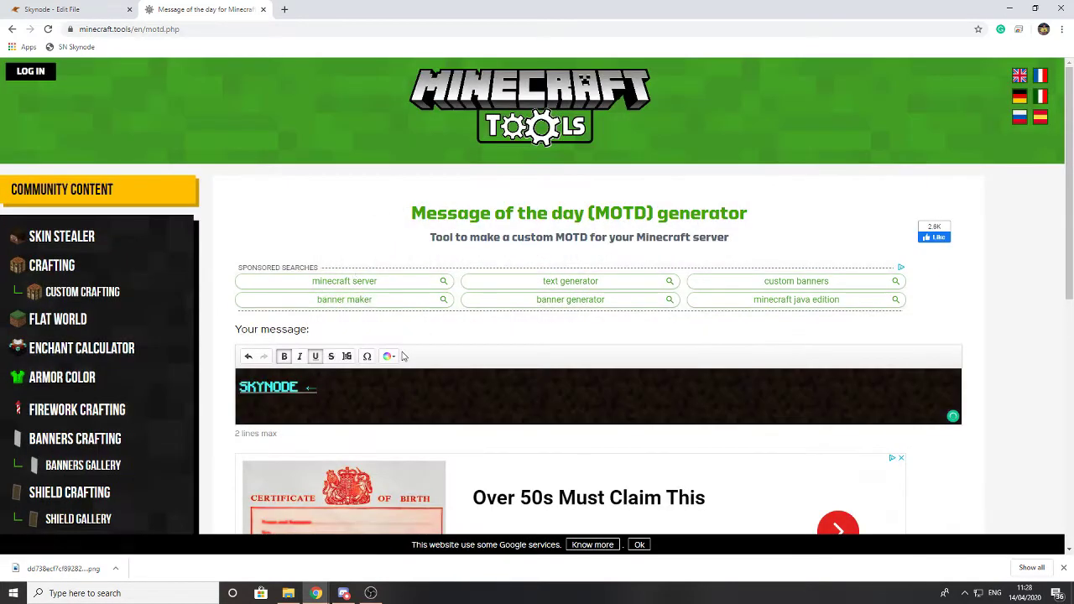
key(shift+Left)
key(ctrl+u)
key(shift+Left)
key(Left)
Step: Un-underline the leading space and insert a → arrow before SKYNODE
key(shift+Right)
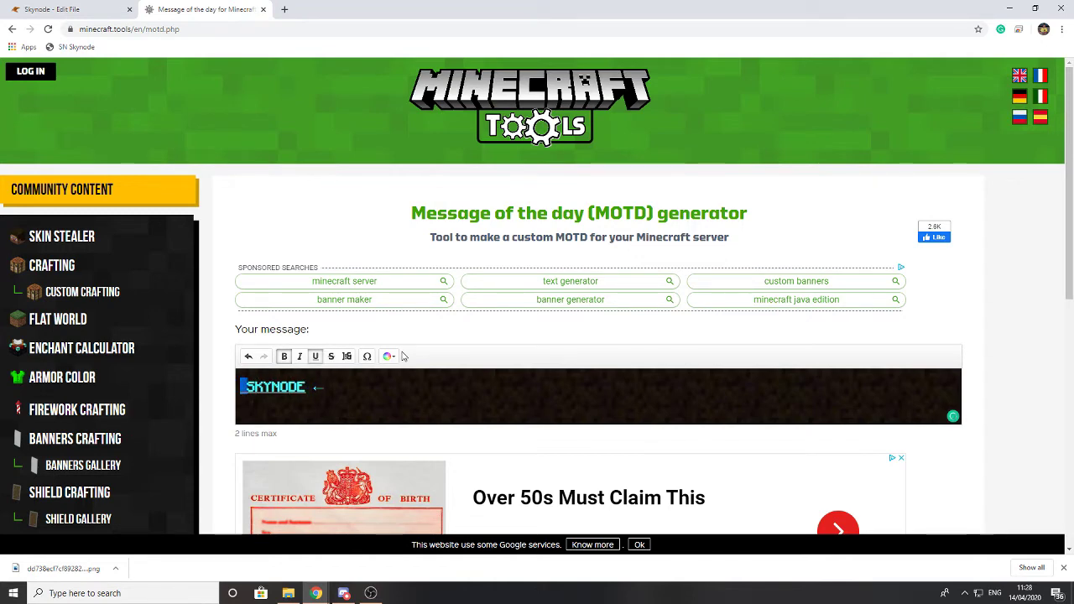
key(ctrl+u)
key(Left)
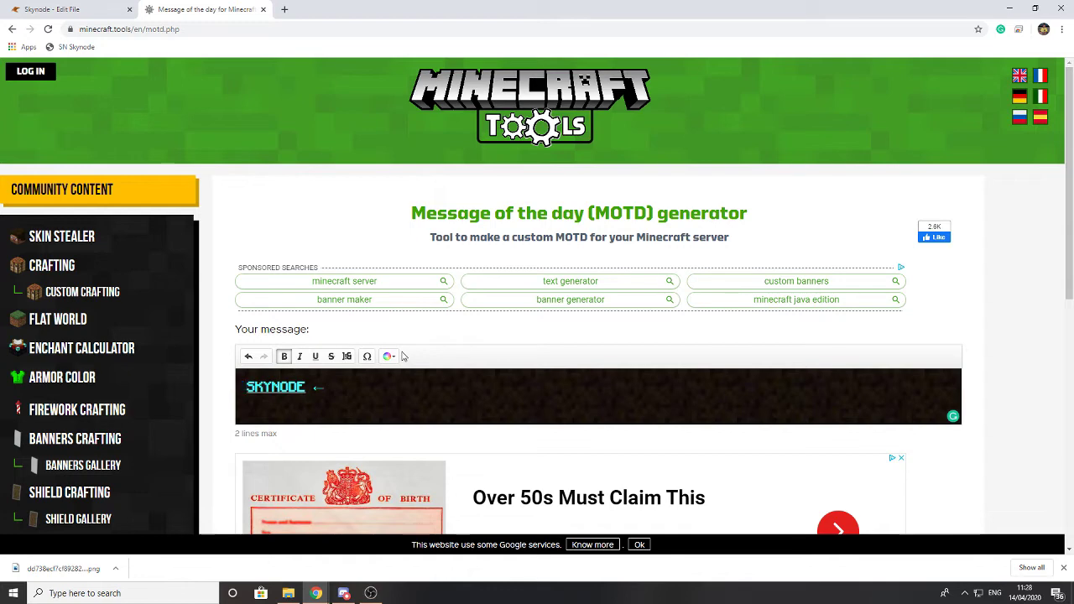
click(366, 356)
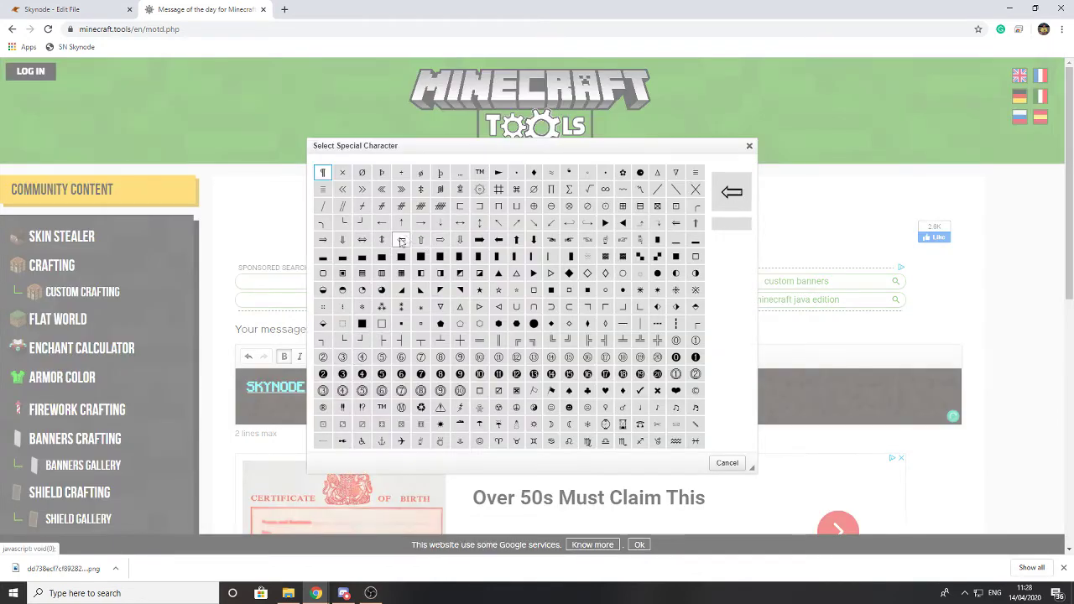
click(421, 223)
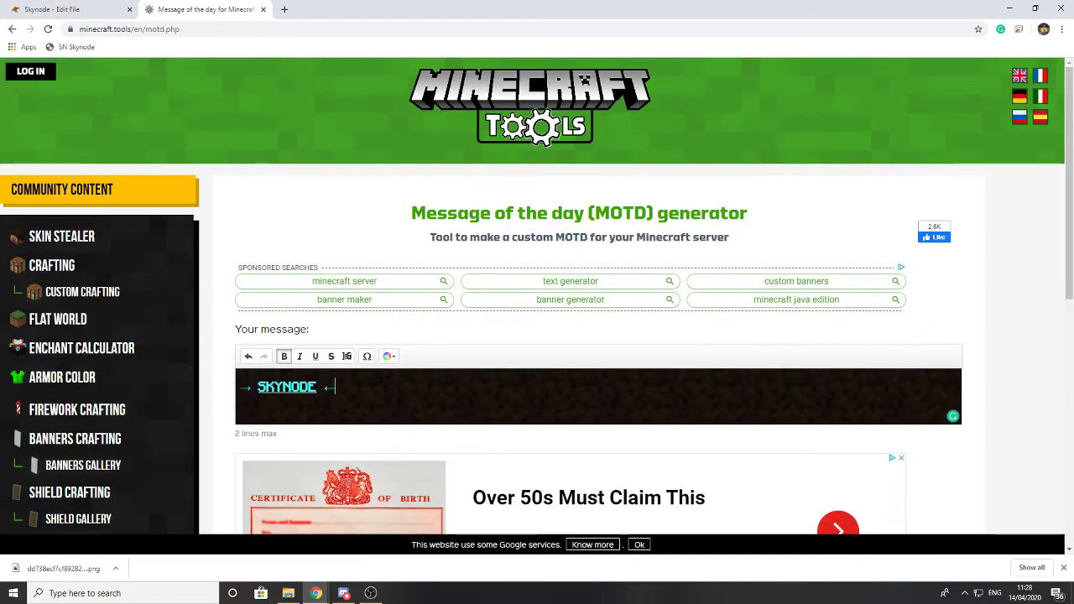
key(Return)
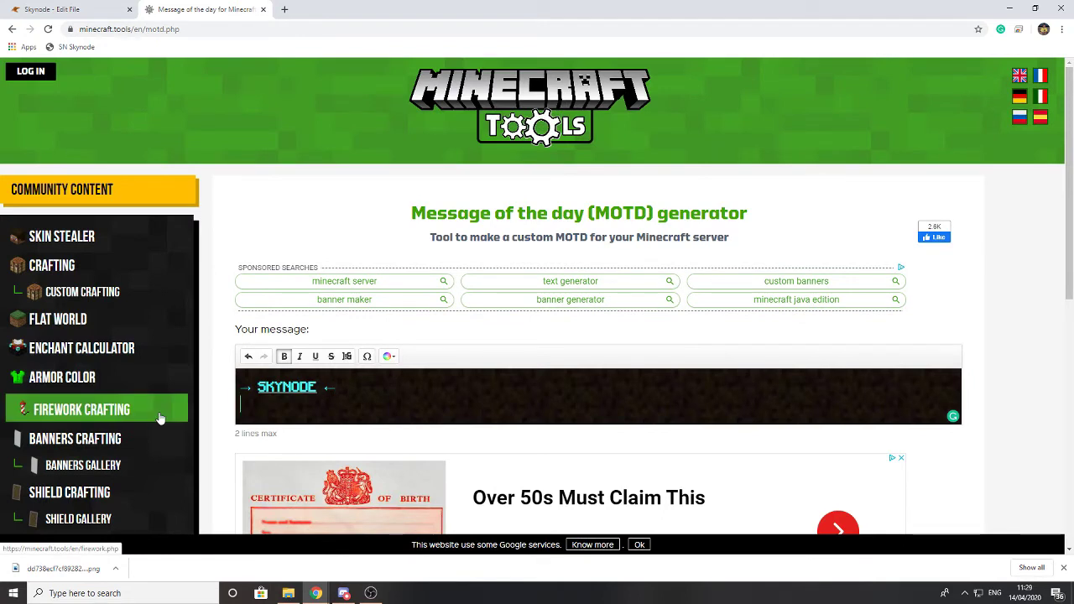
Step: Type the second line 'HOSTING THE RIGHT WAY FOR EVERYONE' and colour it yellow
text(HOSTING THE RIGH)
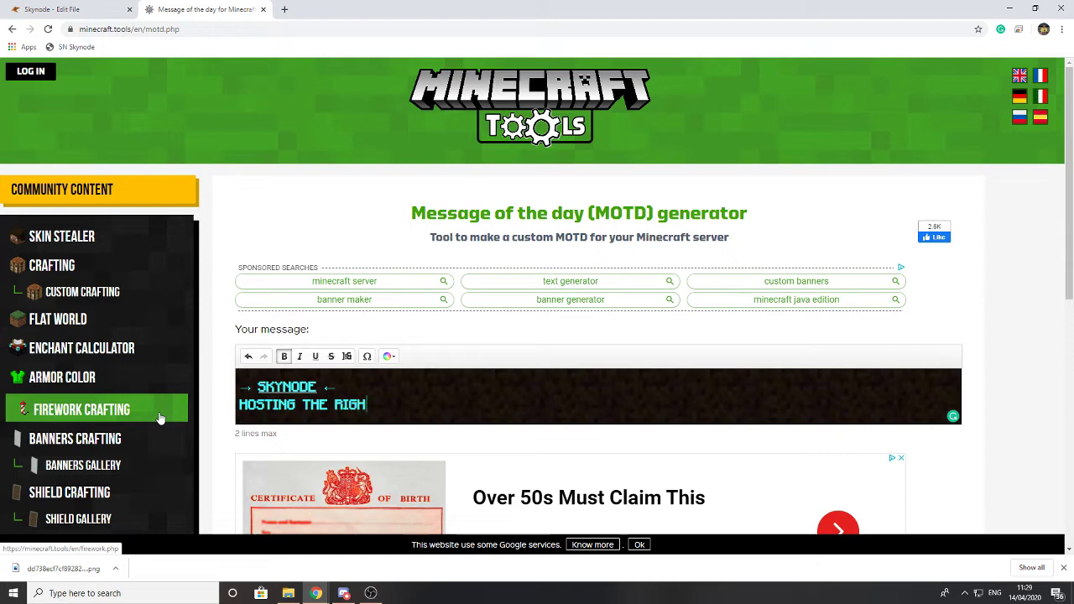
text(T WAY FOR EVER)
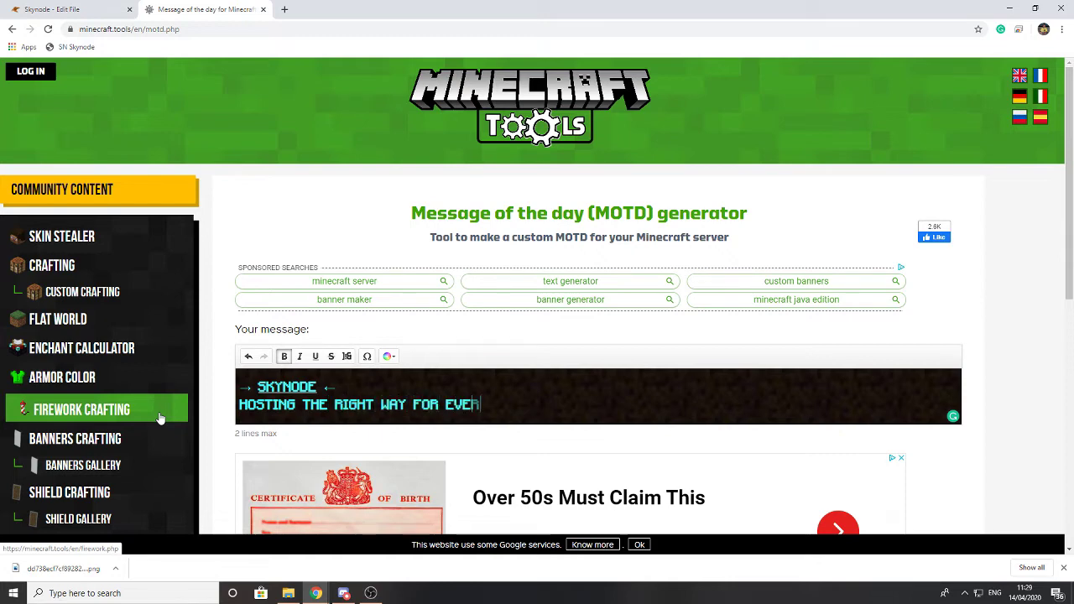
text(YONE)
triple_click(357, 405)
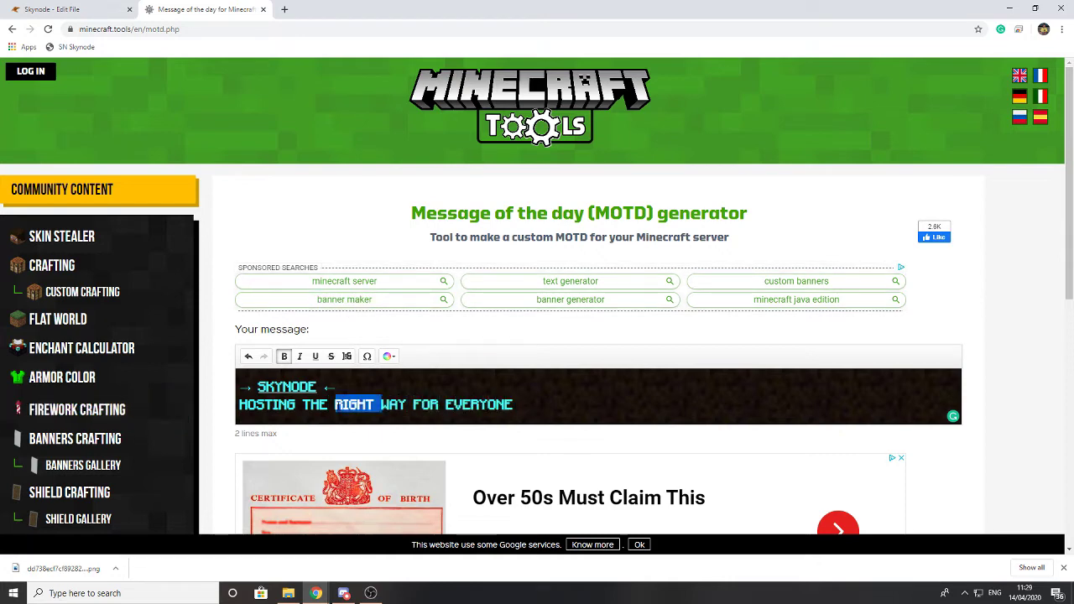
click(388, 356)
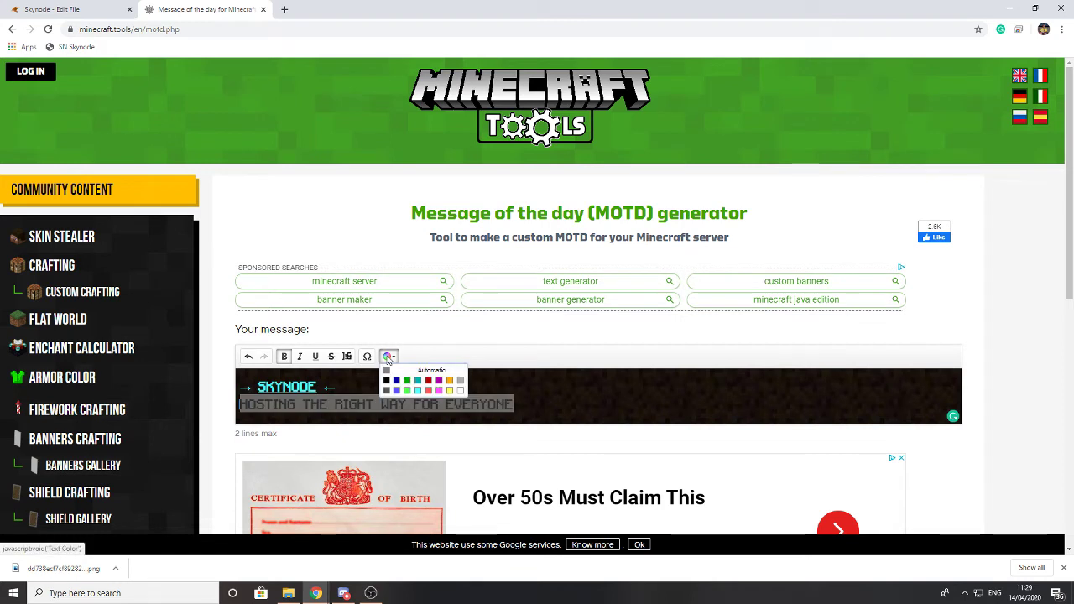
click(451, 395)
click(313, 404)
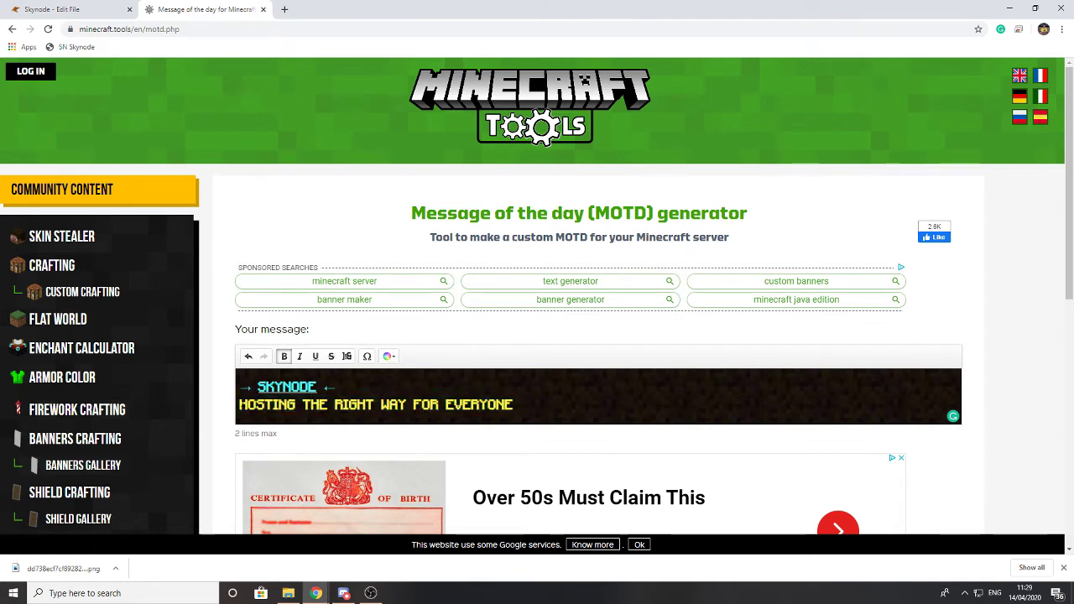
triple_click(303, 404)
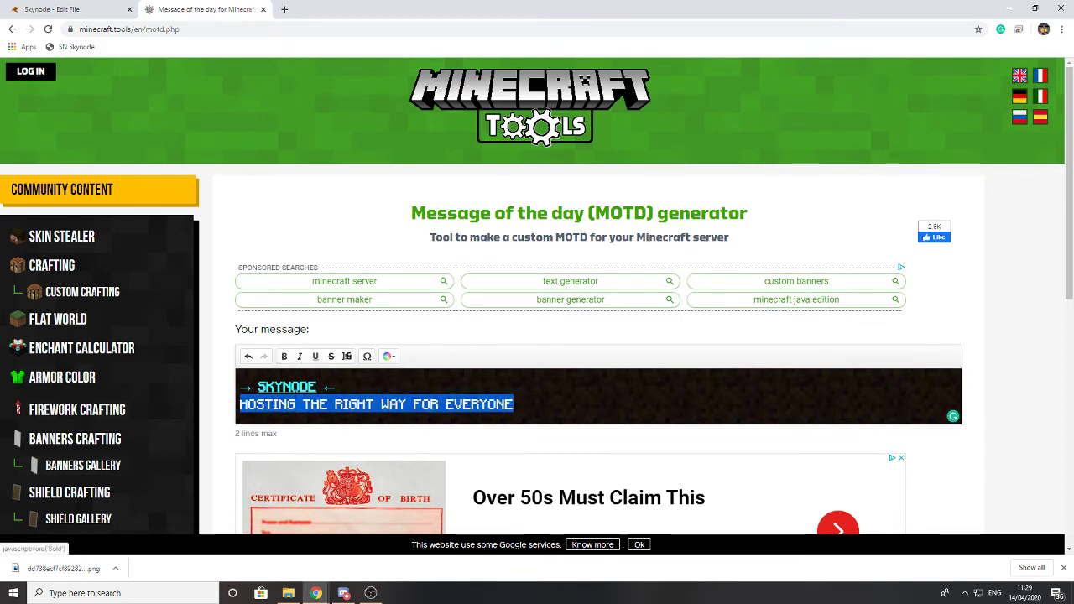
click(240, 387)
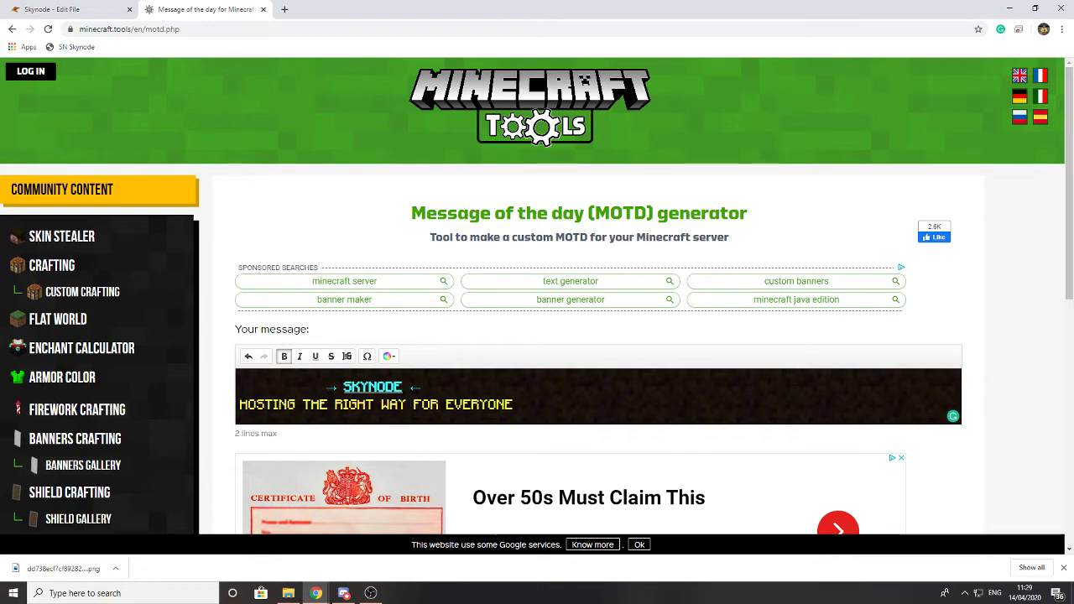
Step: Preview the two-line MOTD
scroll(633, 339, down, 3)
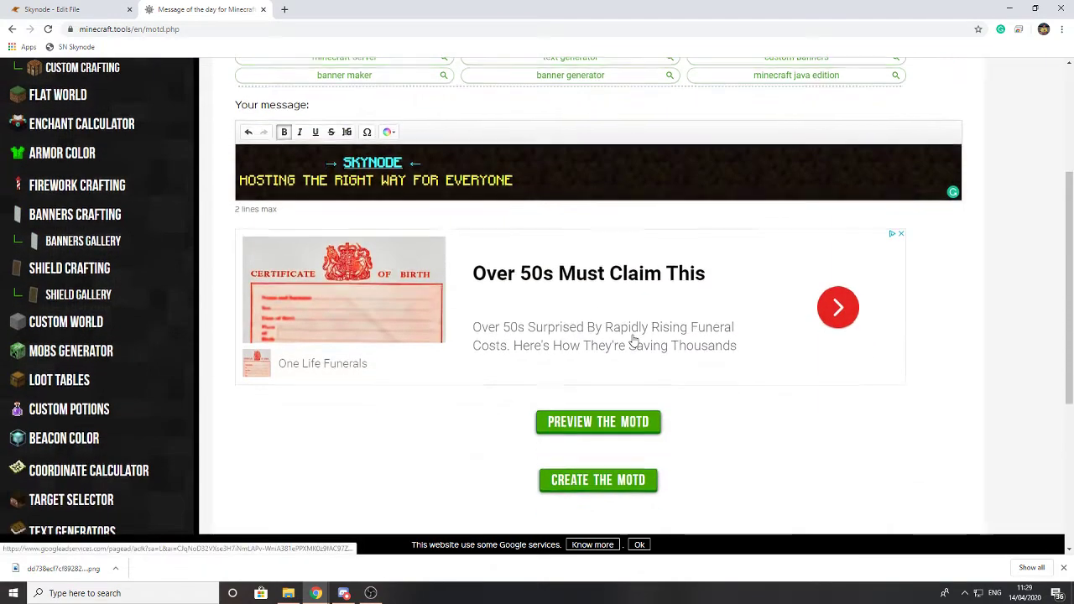
scroll(633, 338, down, 2)
click(625, 314)
scroll(621, 314, down, 3)
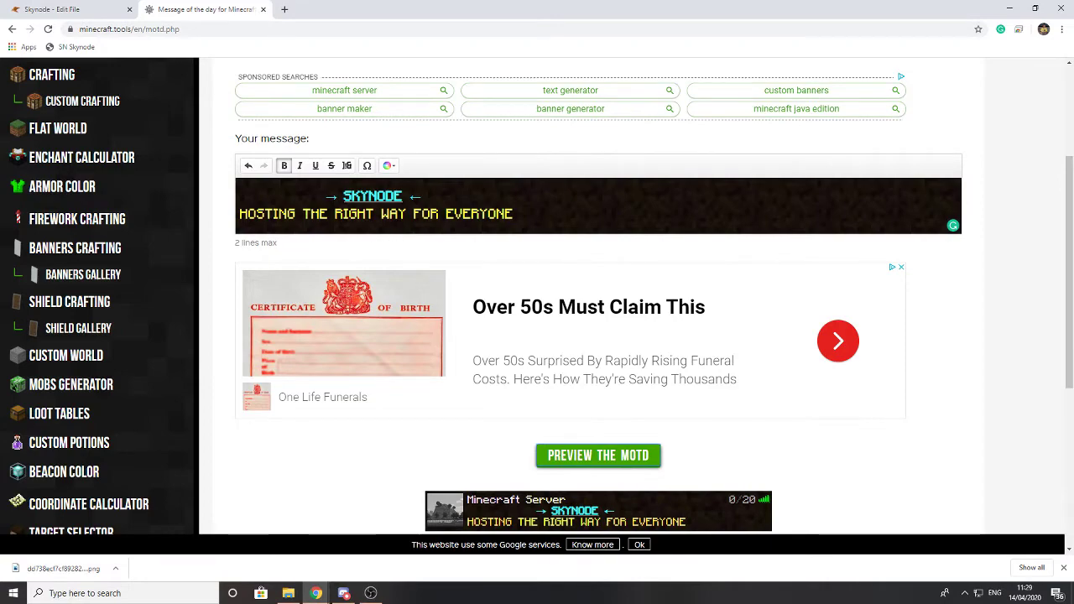
Step: Generate the server.properties MOTD code and select it for copying
scroll(612, 390, down, 2)
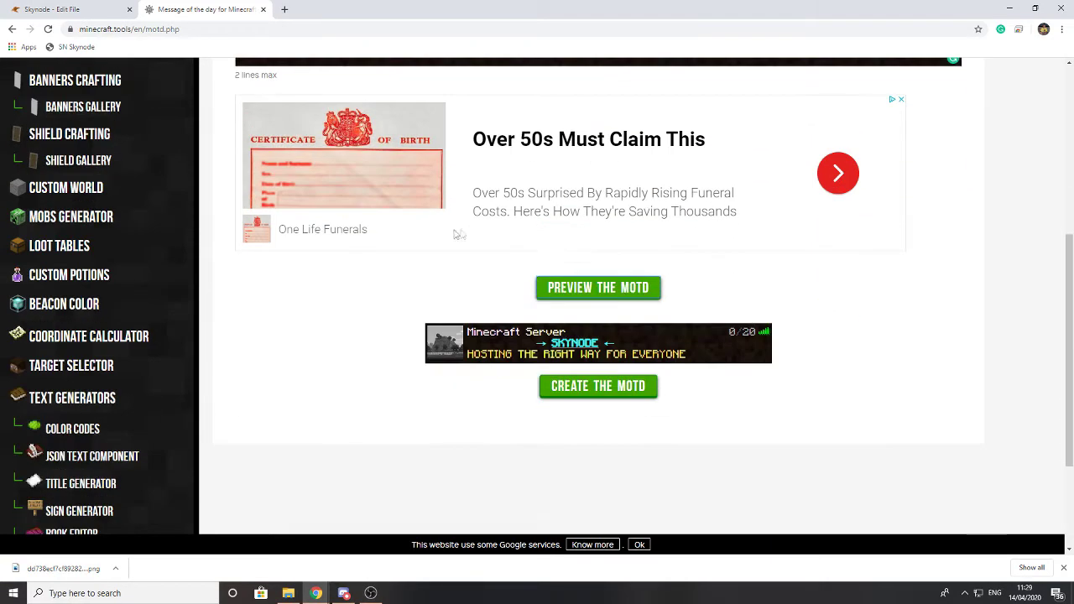
click(611, 386)
scroll(614, 388, down, 1)
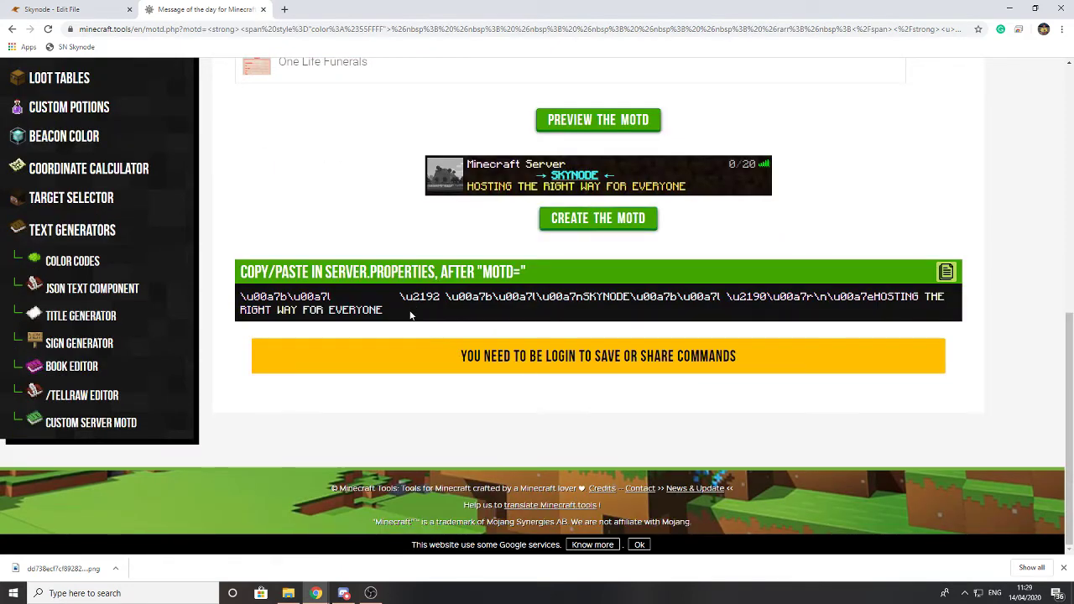
drag(401, 312, 234, 296)
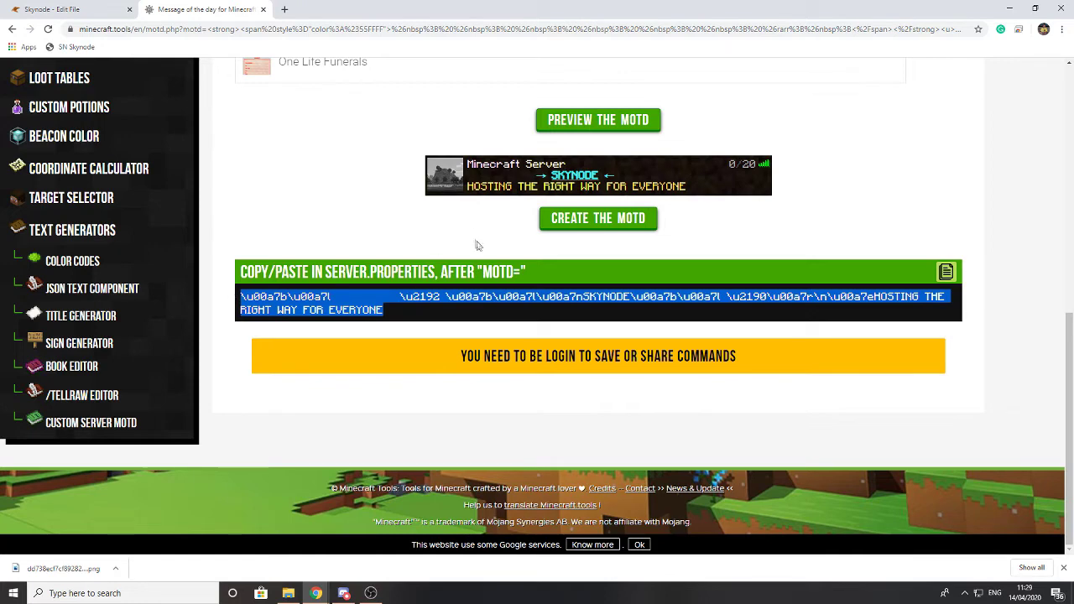
Step: Paste the generated MOTD code as the motd value on line 40 and save server.properties
click(83, 9)
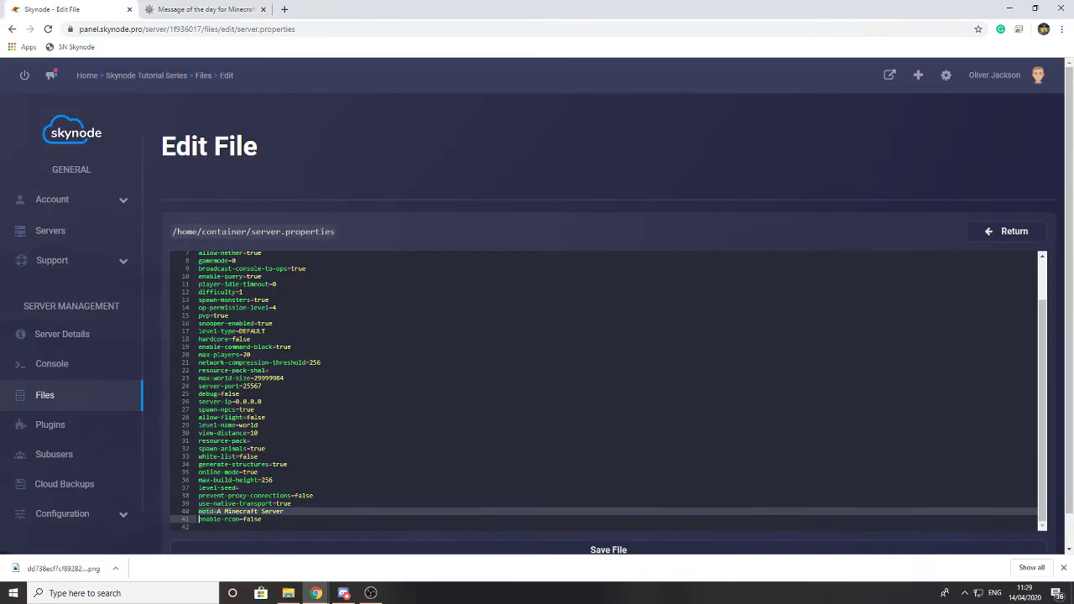
scroll(537, 335, down, 1)
click(287, 477)
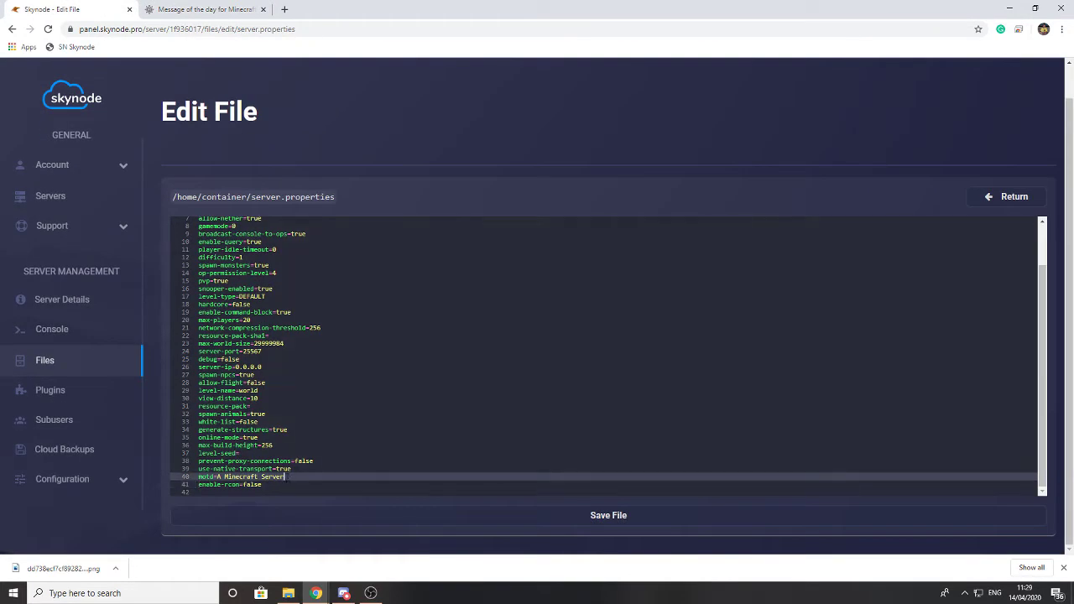
text(\u00a7b\u00a71            \u2192 \u00a7b\u00a71\u00a7mSKYNODE\u00a7b\u00a71 \u2190\u00a7r\n\u00a7eHOSTING THE RIGHT WAY FOR EVERYONE)
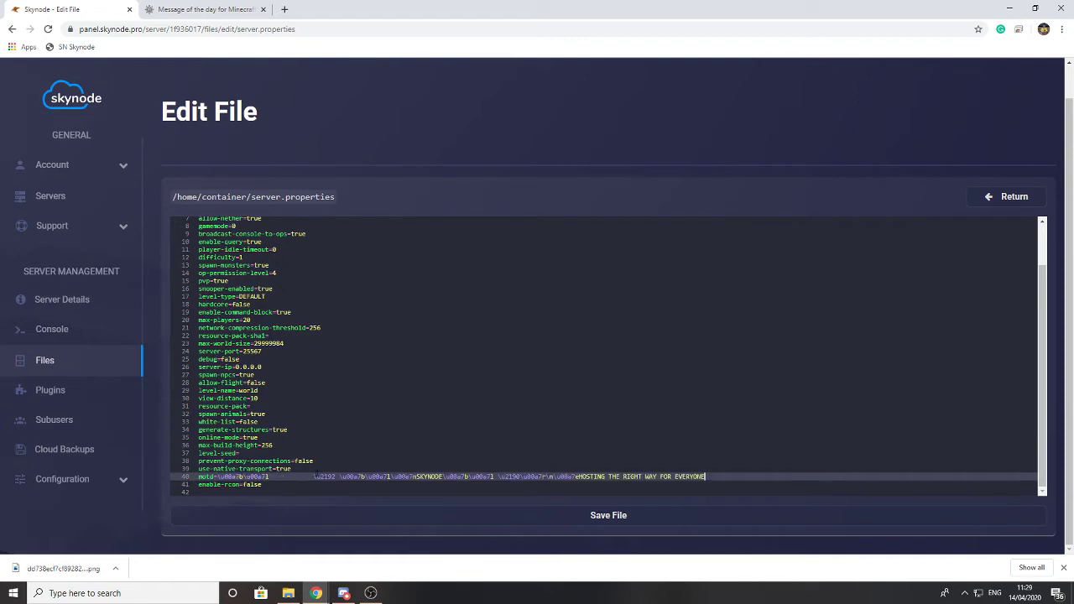
click(616, 515)
click(95, 356)
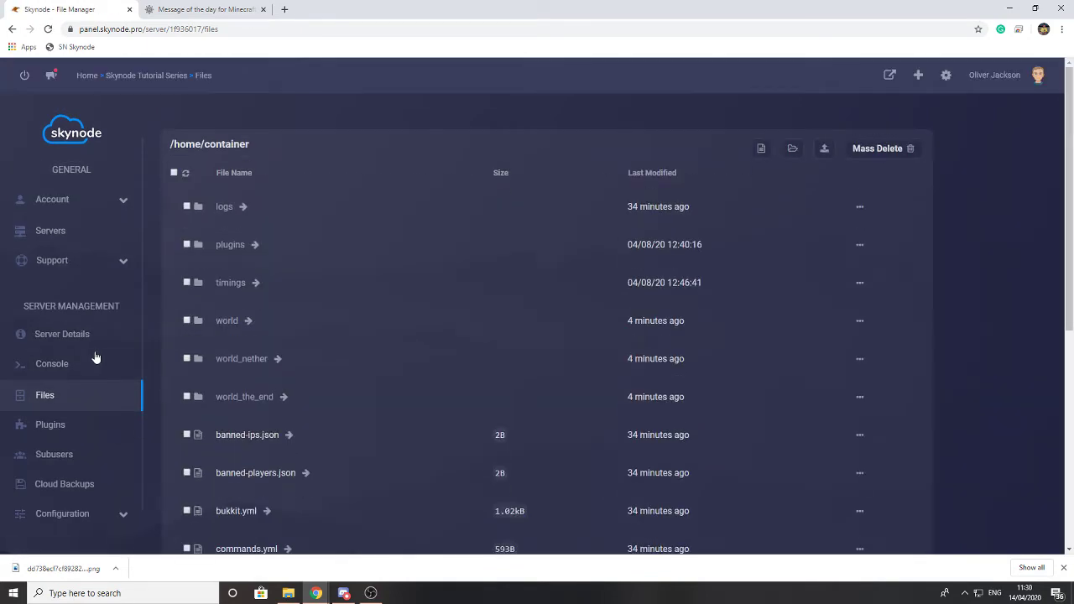
Step: Confirm server.properties shows as just modified in the File Manager and close the downloads bar
click(205, 9)
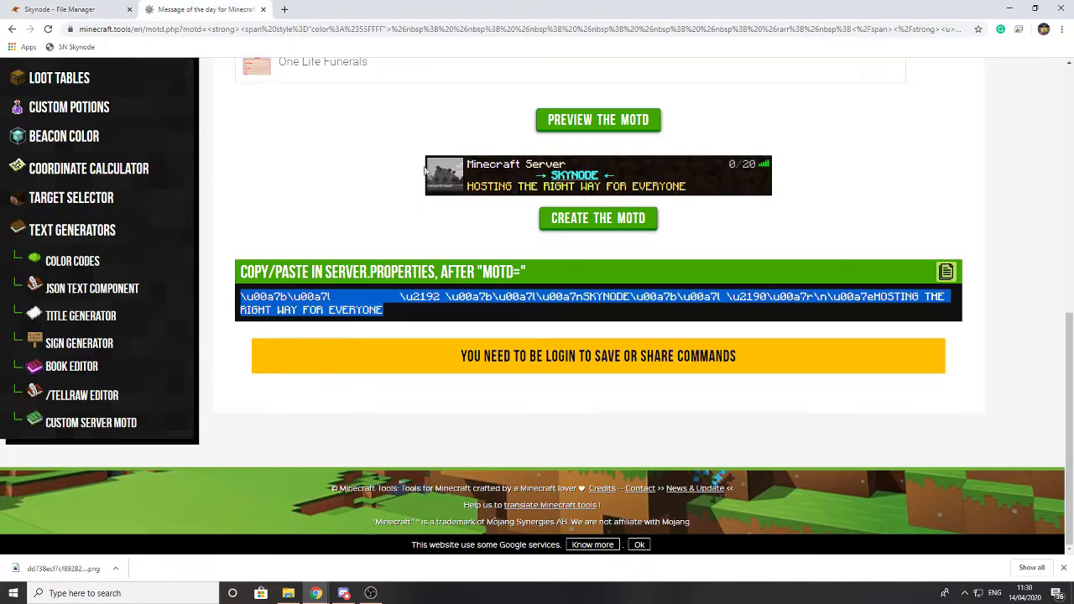
click(123, 7)
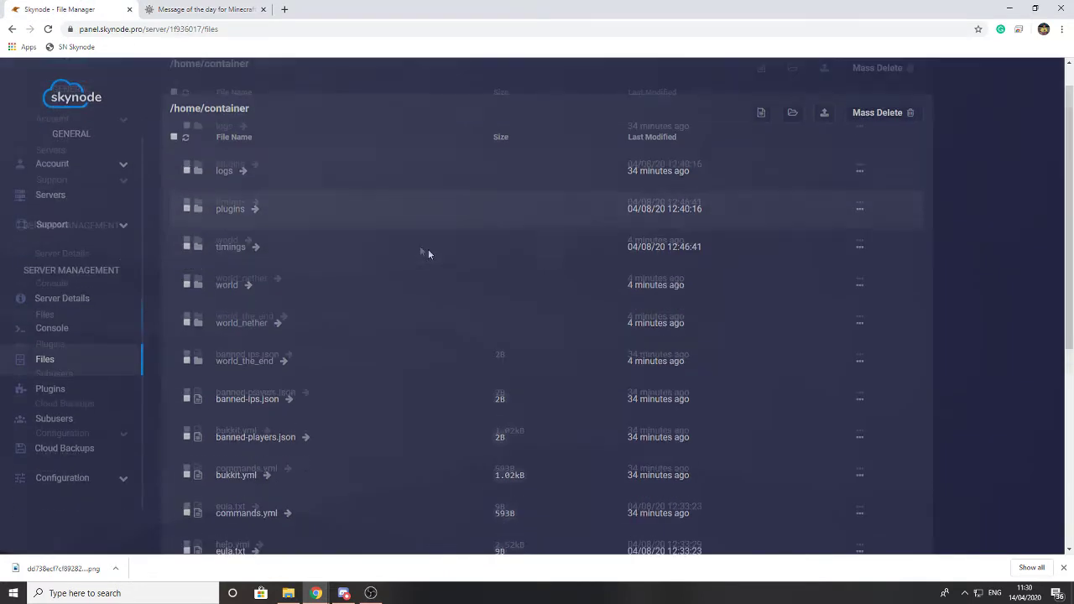
scroll(428, 249, down, 2)
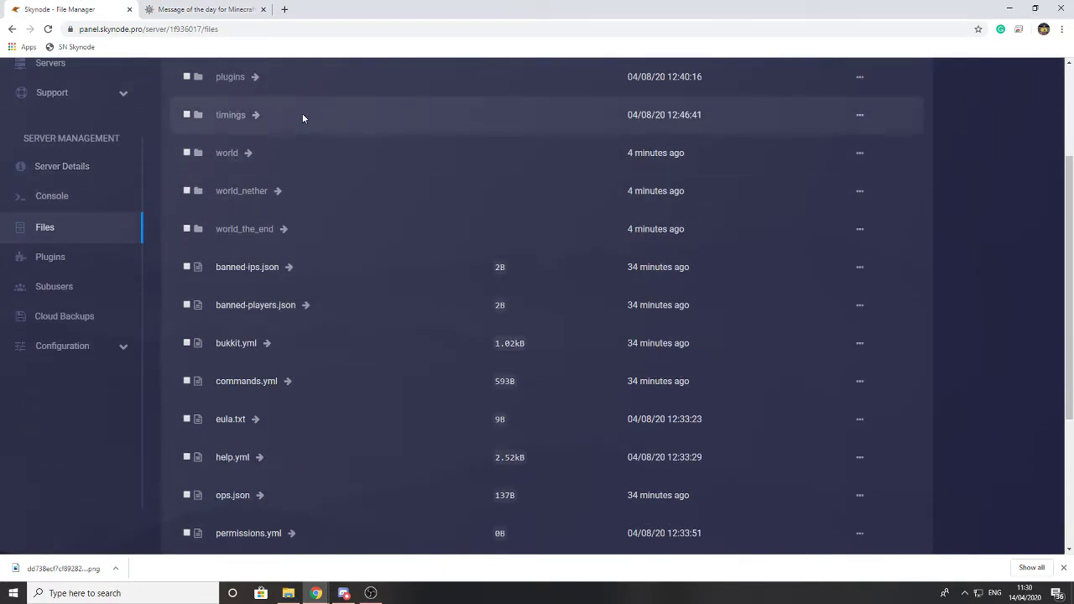
scroll(413, 237, down, 2)
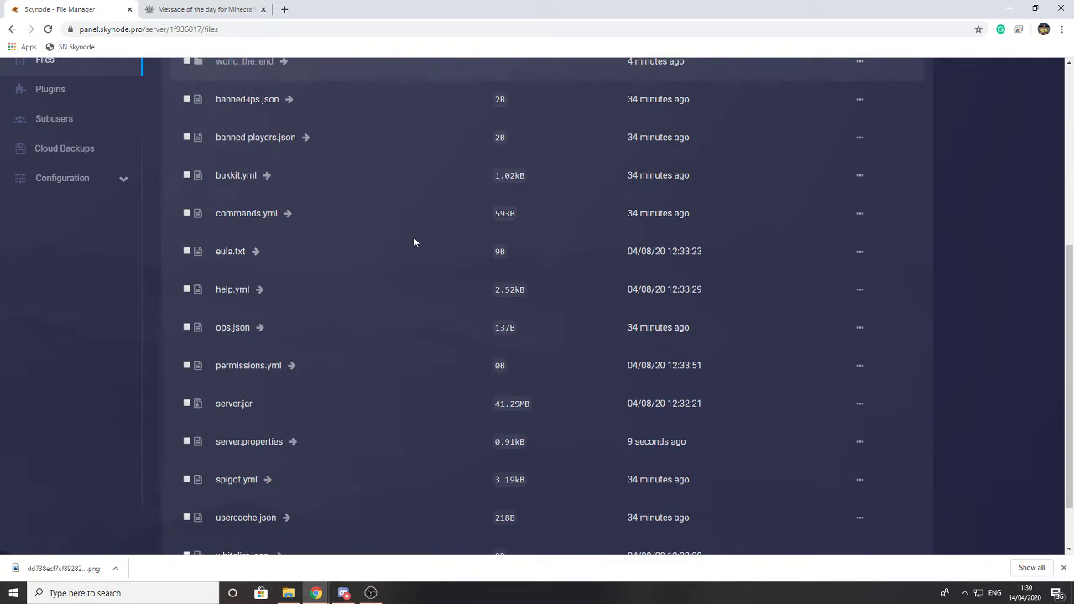
click(1063, 567)
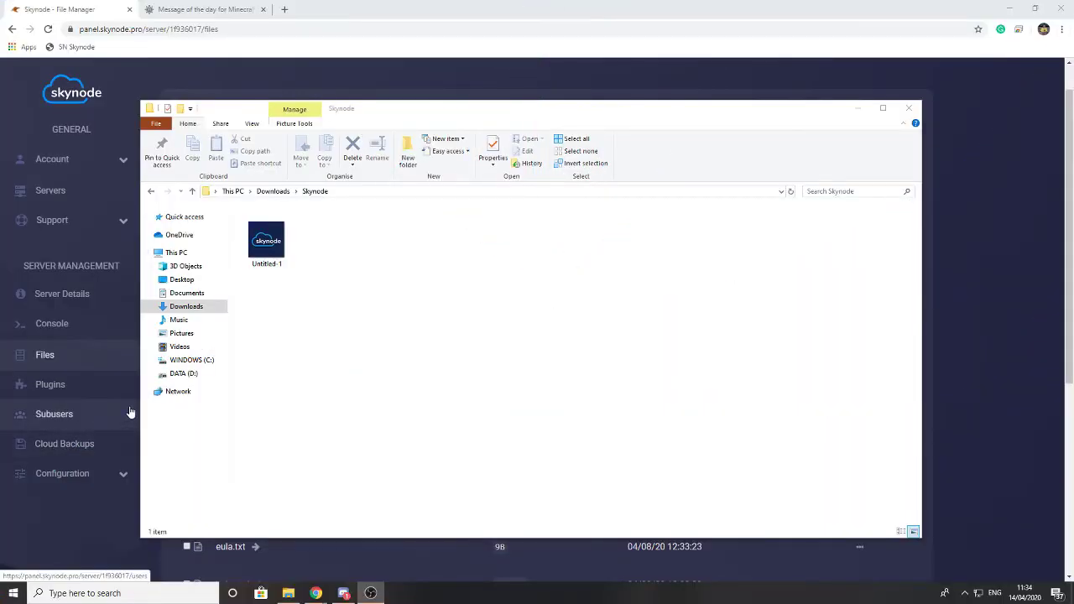
Step: Check Untitled-1's Properties details to confirm it is a 64 x 64 pixel PNG
click(355, 336)
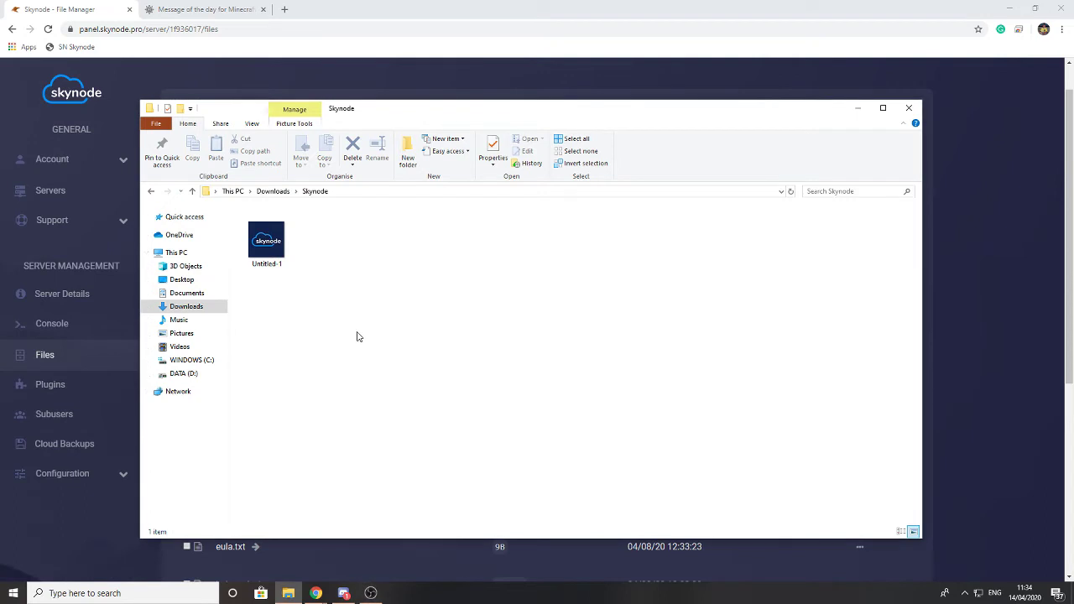
right_click(261, 248)
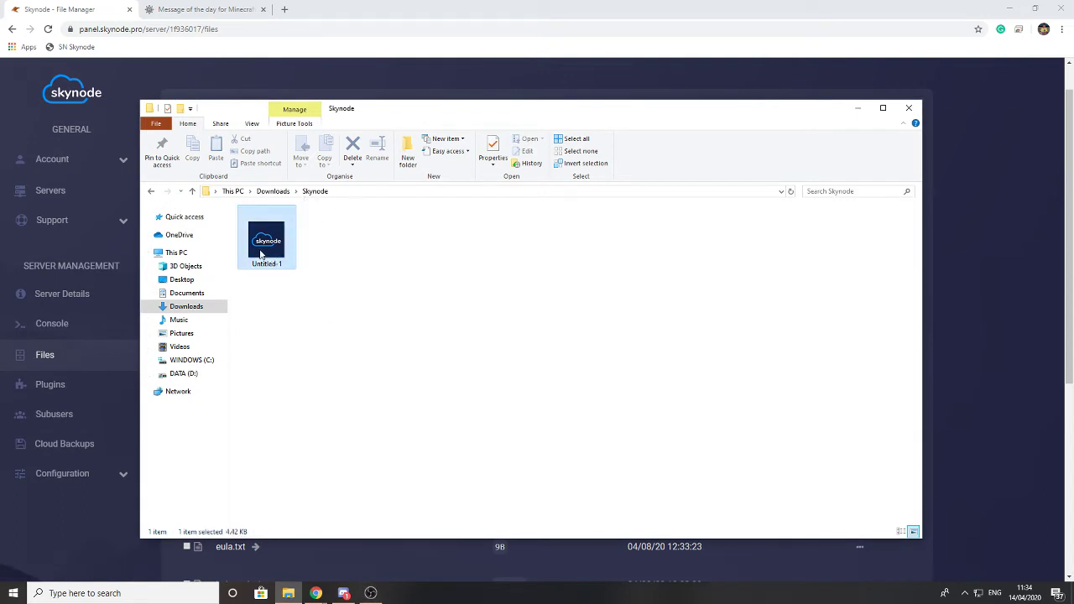
click(553, 249)
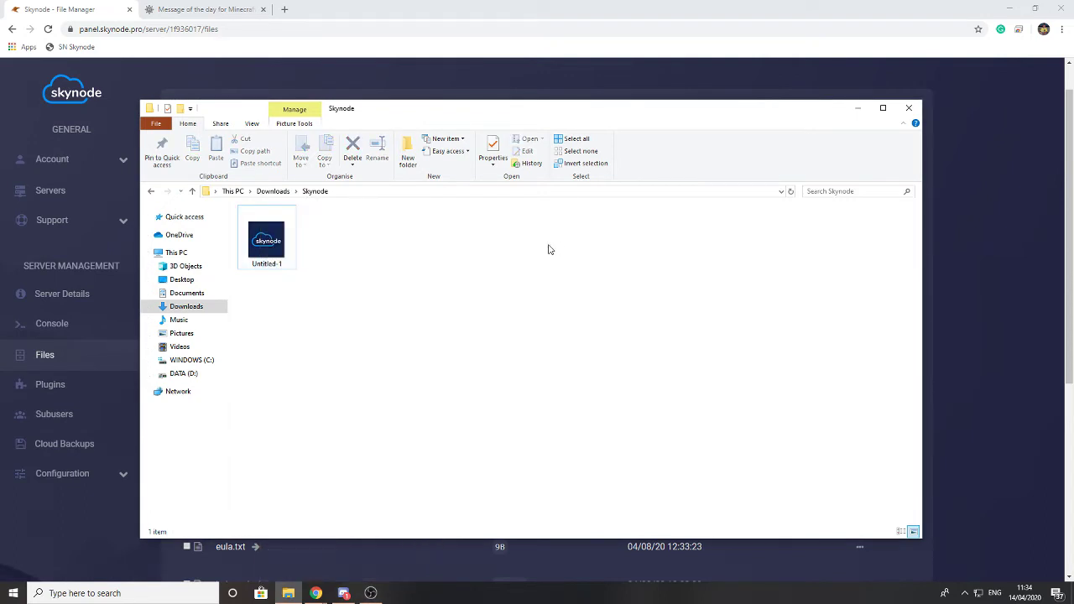
right_click(248, 251)
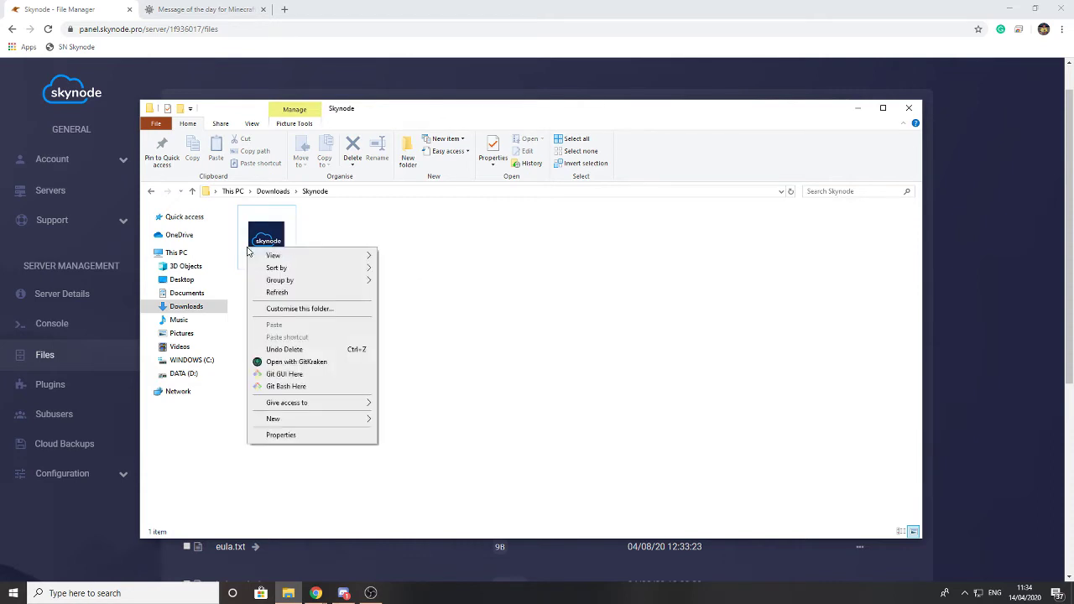
click(277, 248)
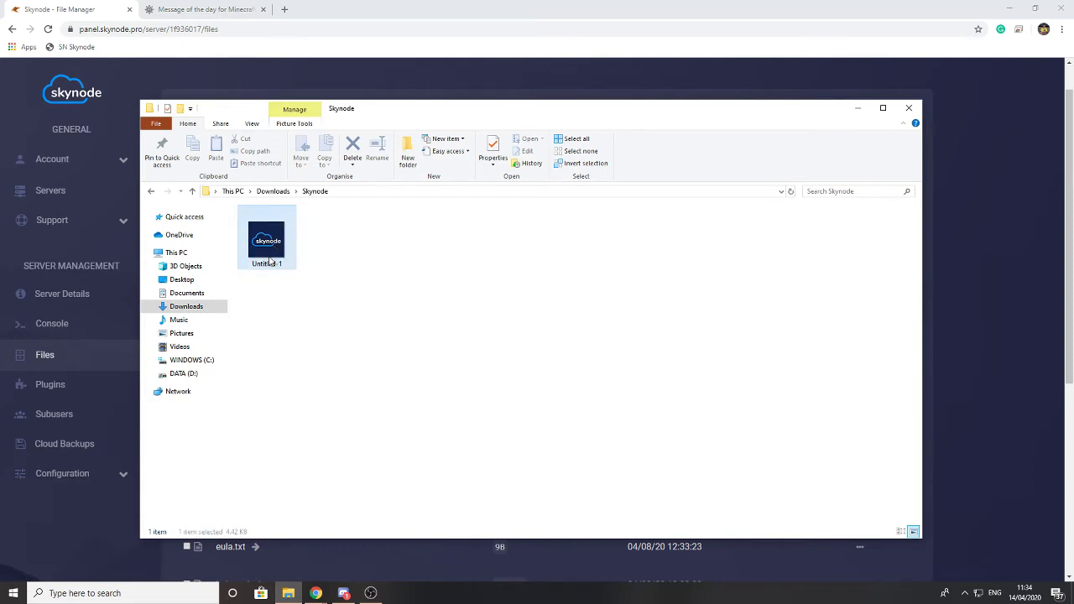
right_click(270, 261)
click(319, 575)
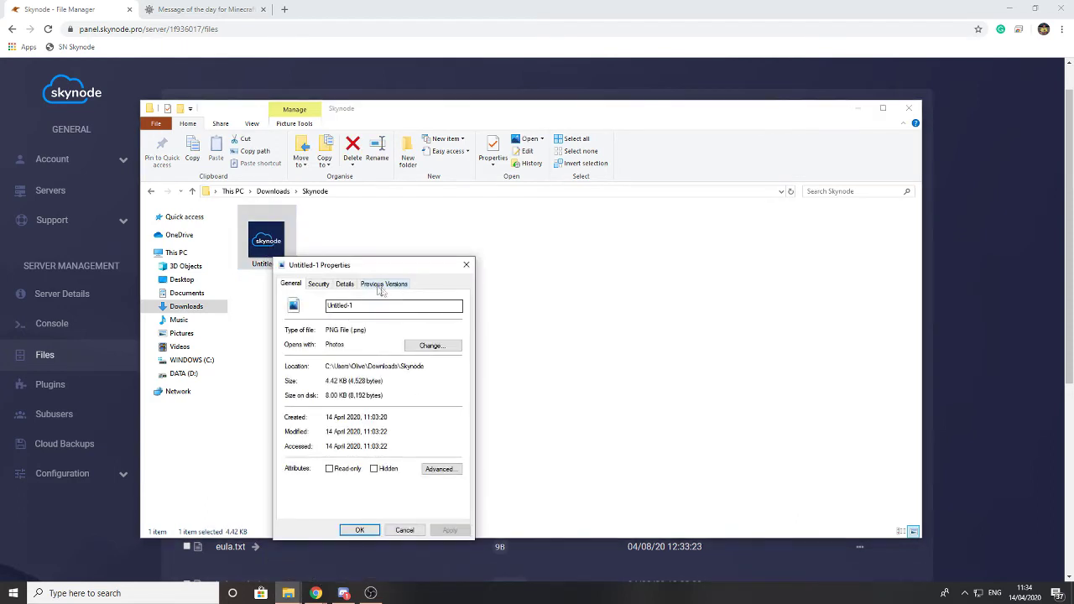
click(345, 285)
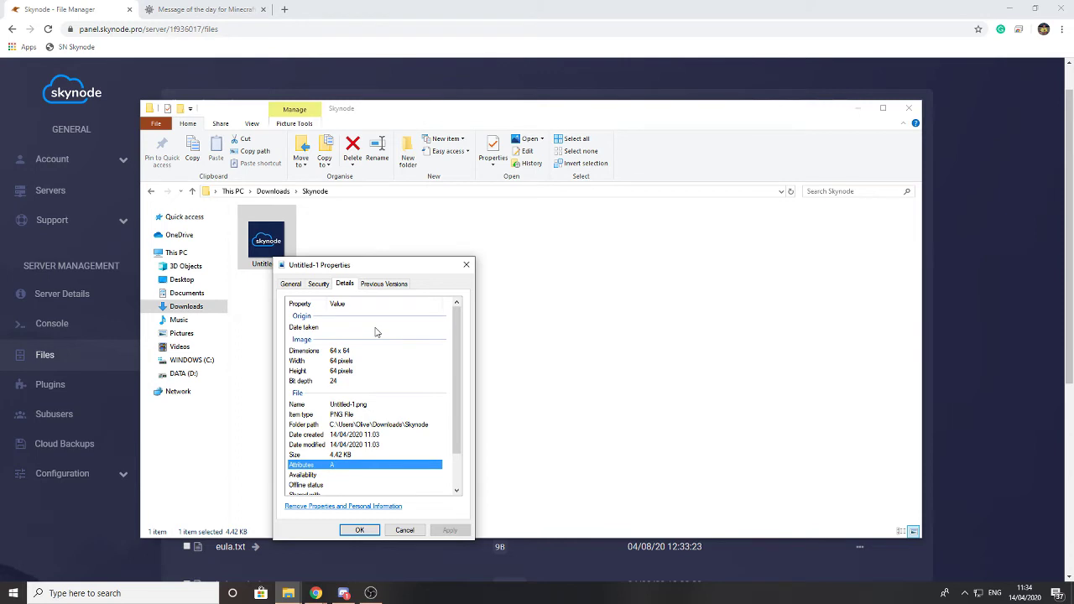
click(467, 265)
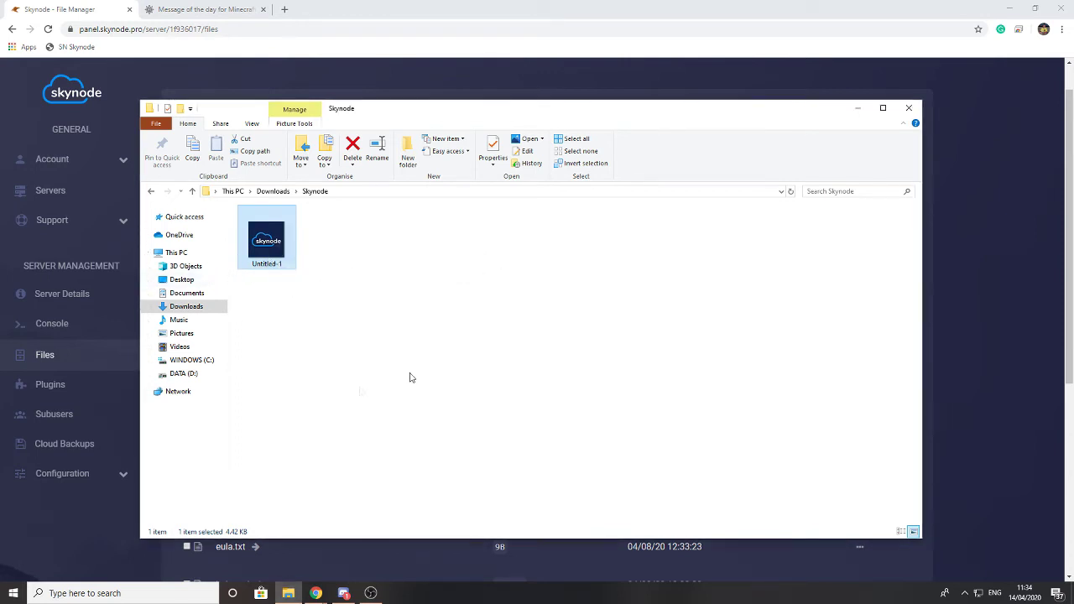
Step: Upload the Untitled-1 image to the server's /home/container folder
click(908, 107)
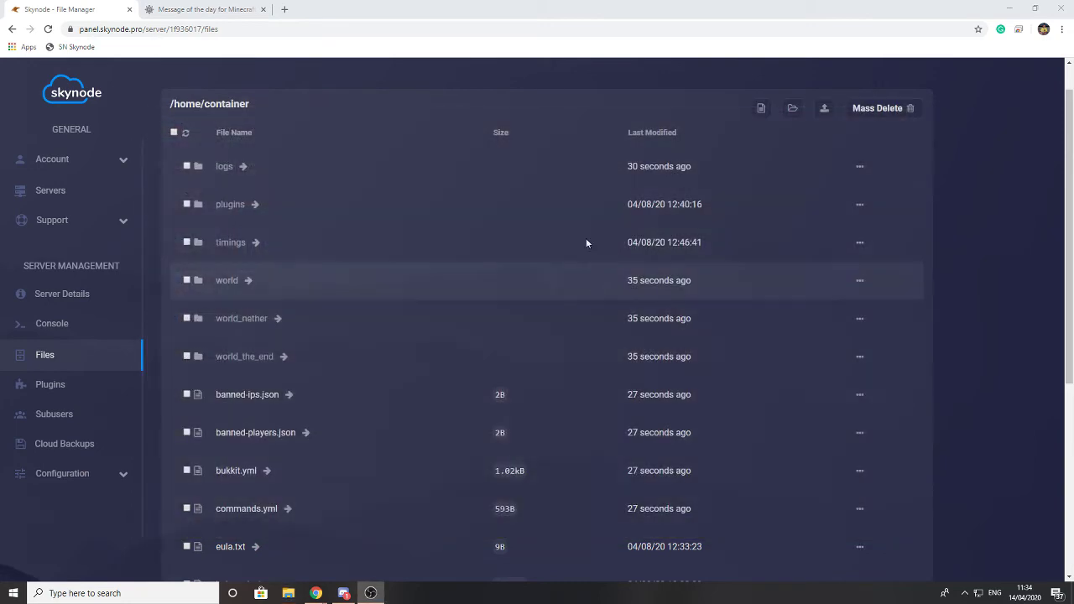
scroll(813, 163, up, 1)
click(824, 148)
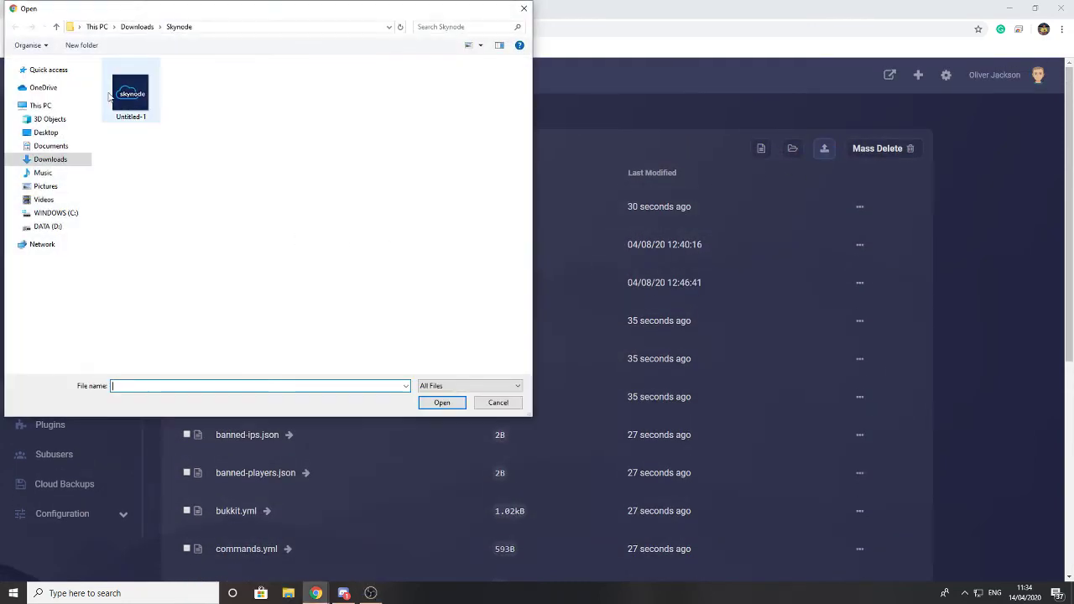
double_click(153, 94)
scroll(415, 287, down, 5)
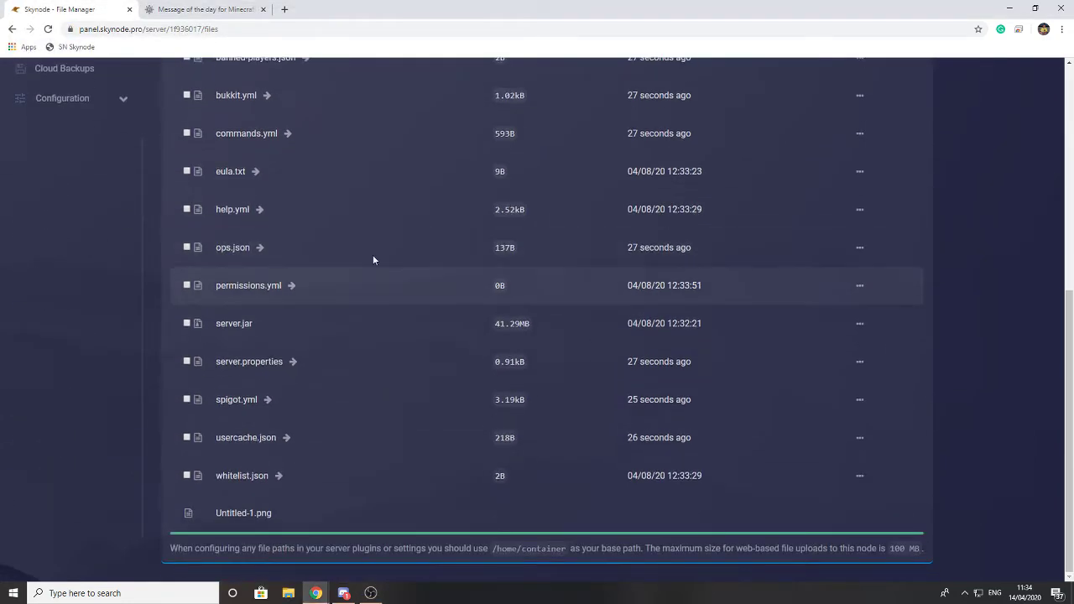
click(48, 28)
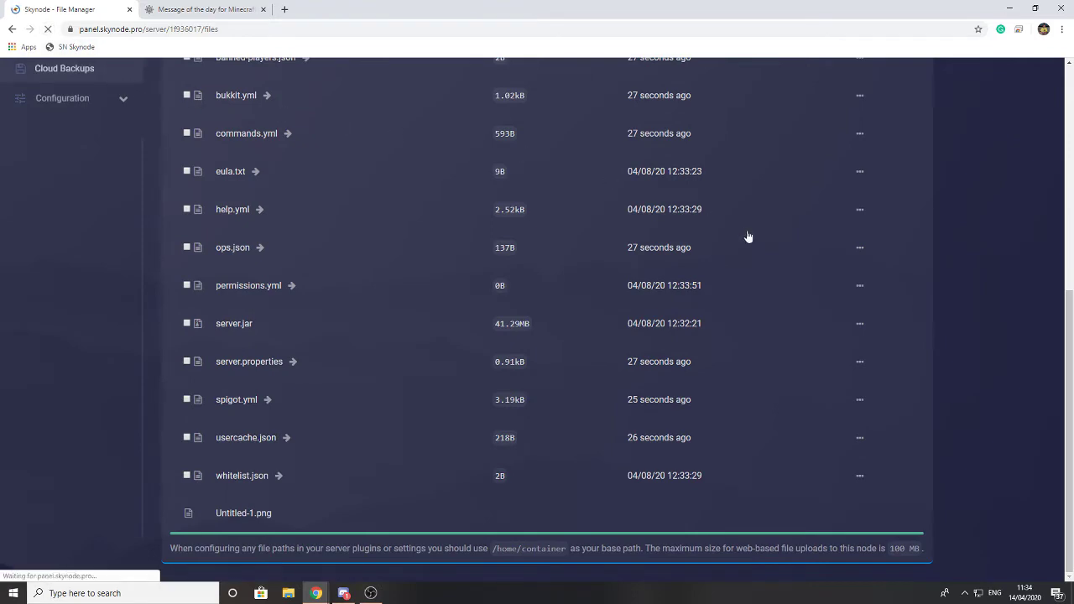
Step: Rename Untitled-1.png to server-icon.png
scroll(747, 230, down, 5)
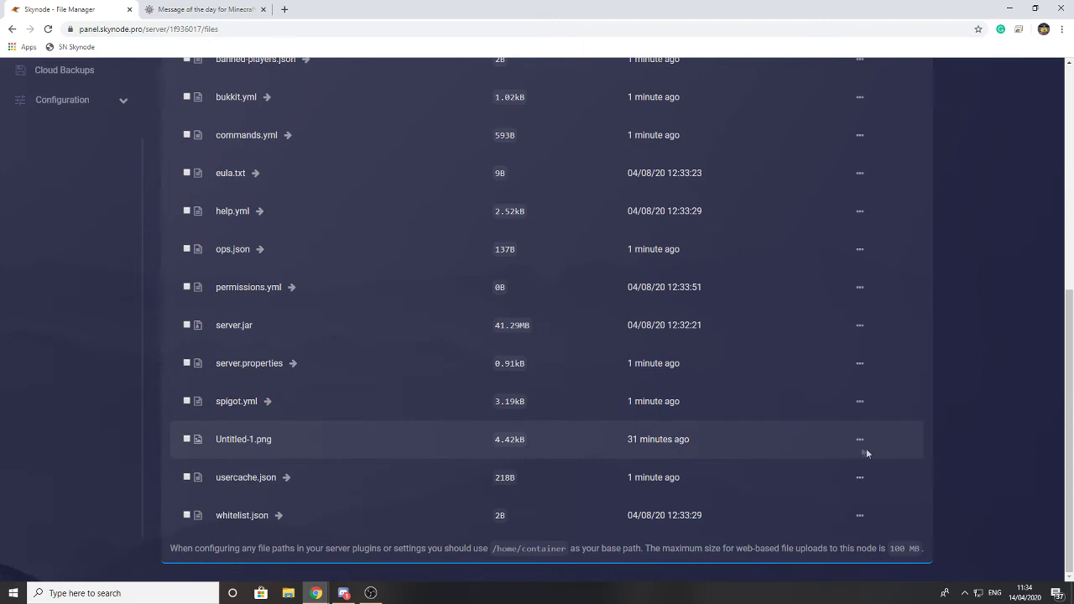
click(859, 443)
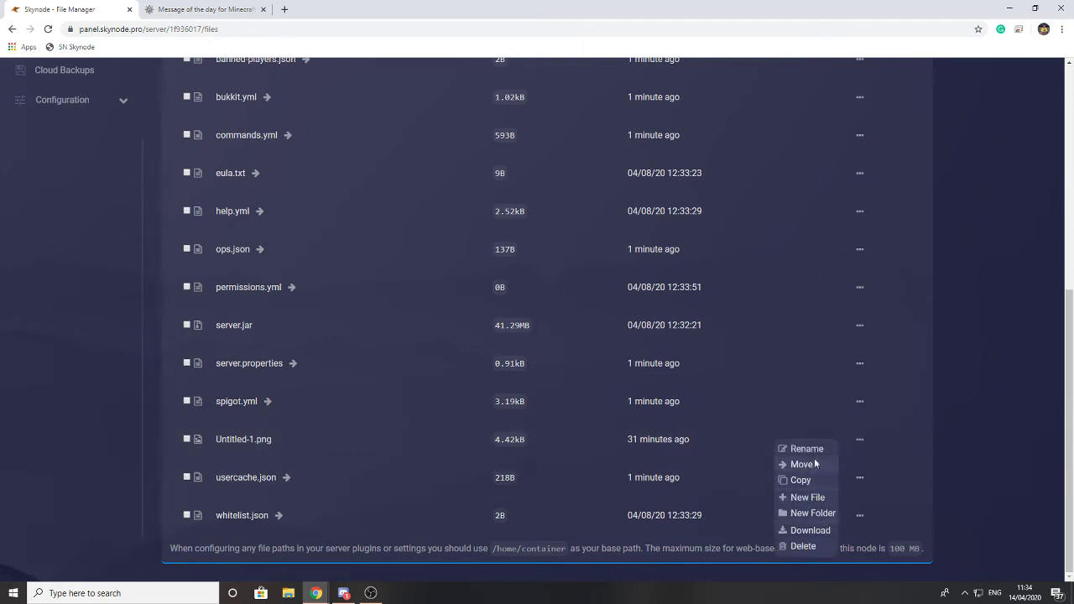
click(807, 447)
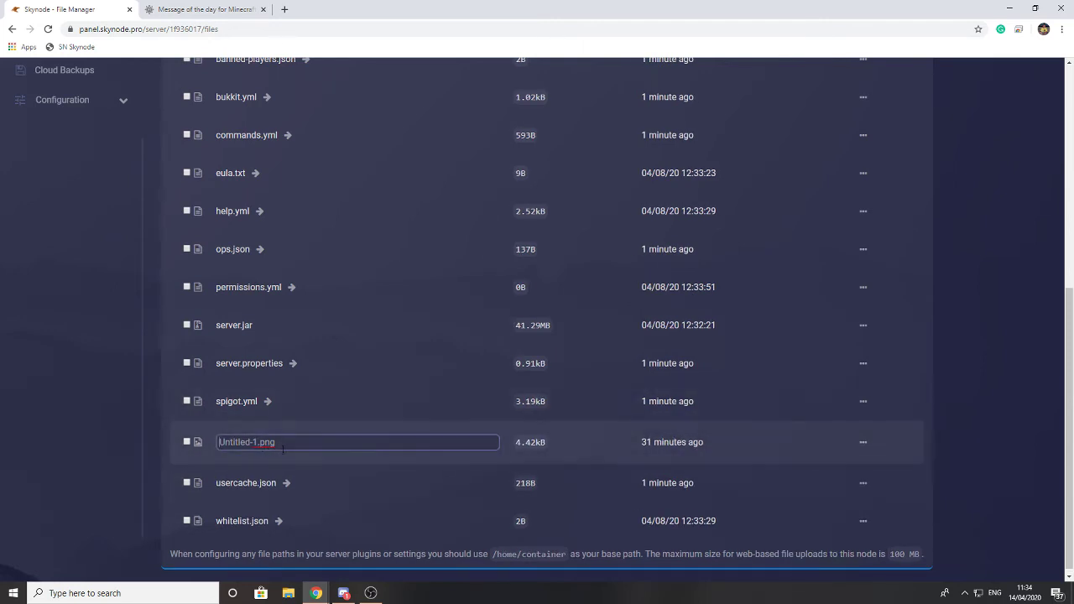
drag(283, 450, 177, 433)
text(server-icon.png)
key(Return)
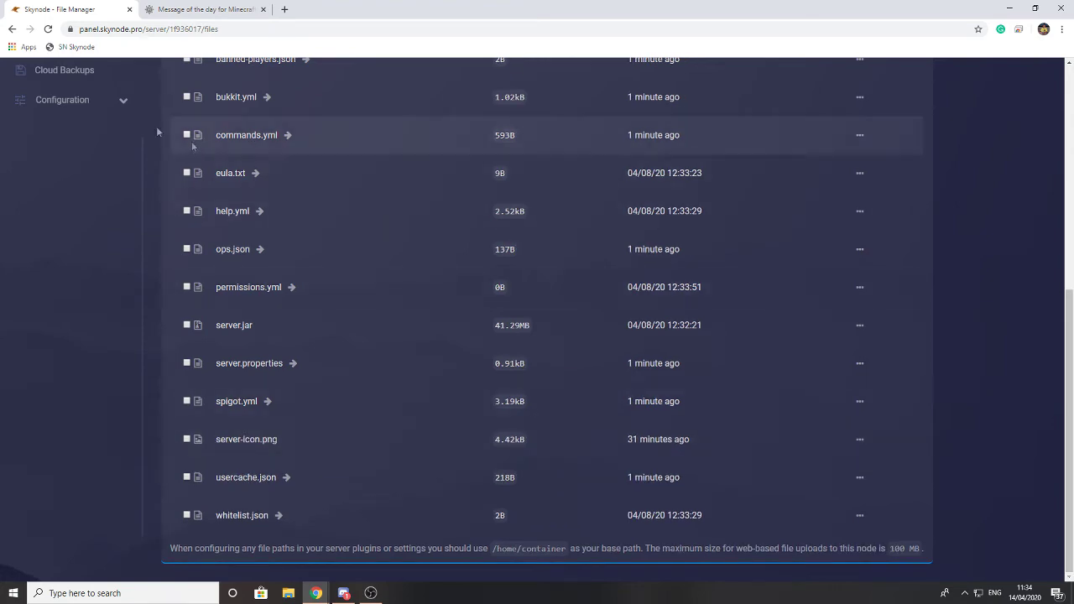
scroll(81, 149, up, 1)
scroll(80, 148, up, 1)
click(76, 180)
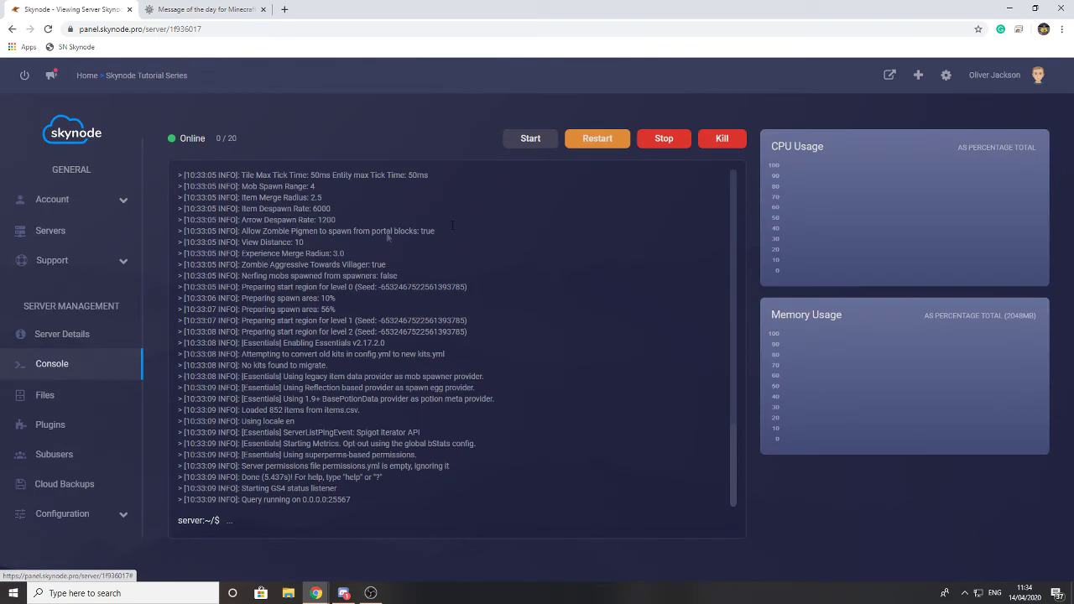
Step: Restart the server from the Console to load the new MOTD and icon
click(576, 144)
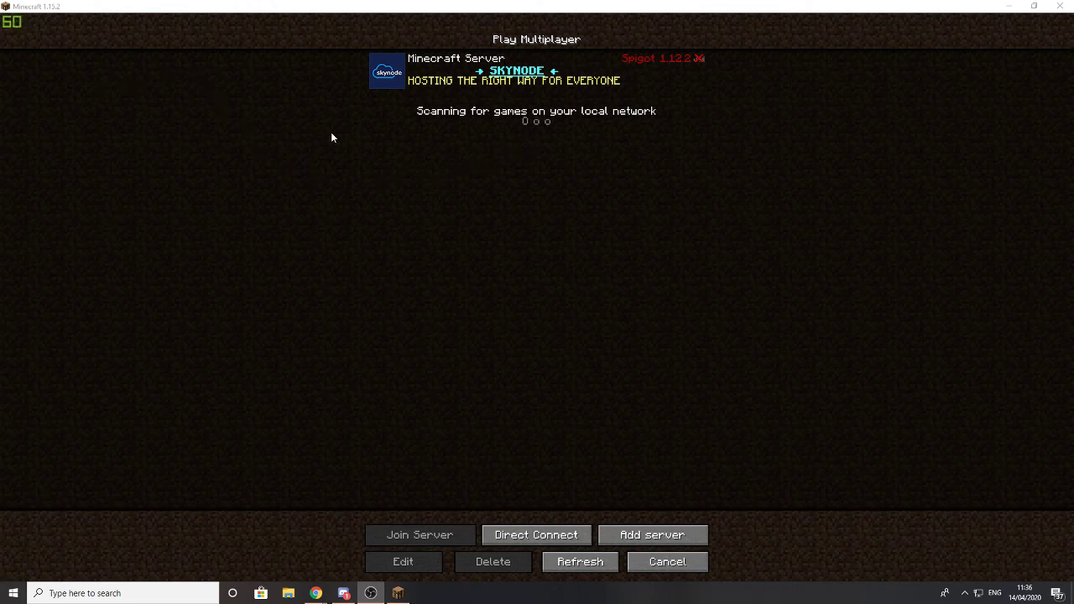
mouse_move(378, 72)
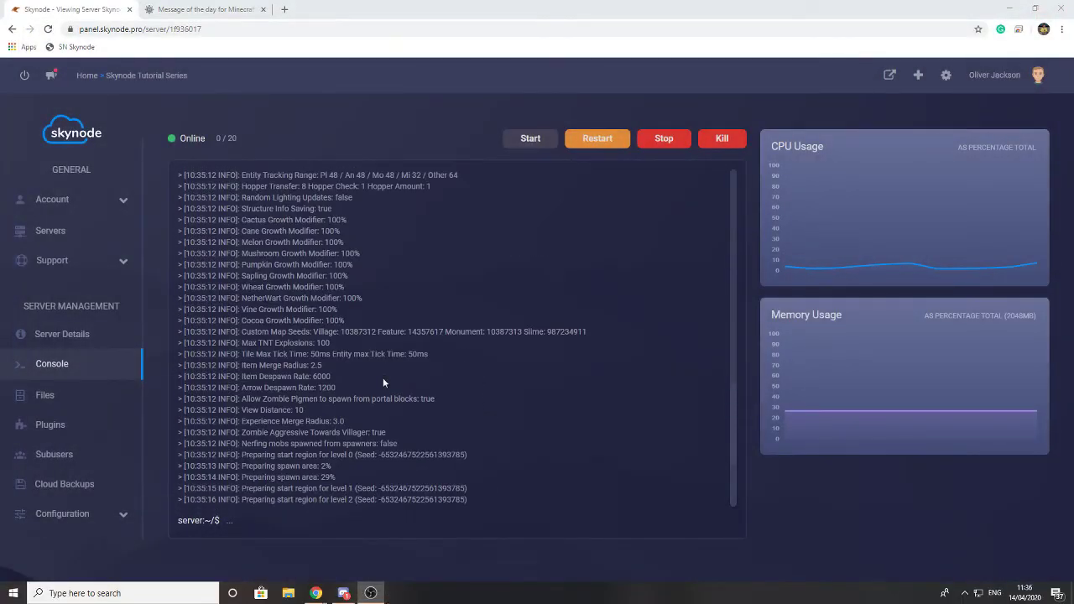
Step: Scroll up the console log to review the restarted Minecraft 1.12.2 server's startup messages
scroll(383, 377, up, 3)
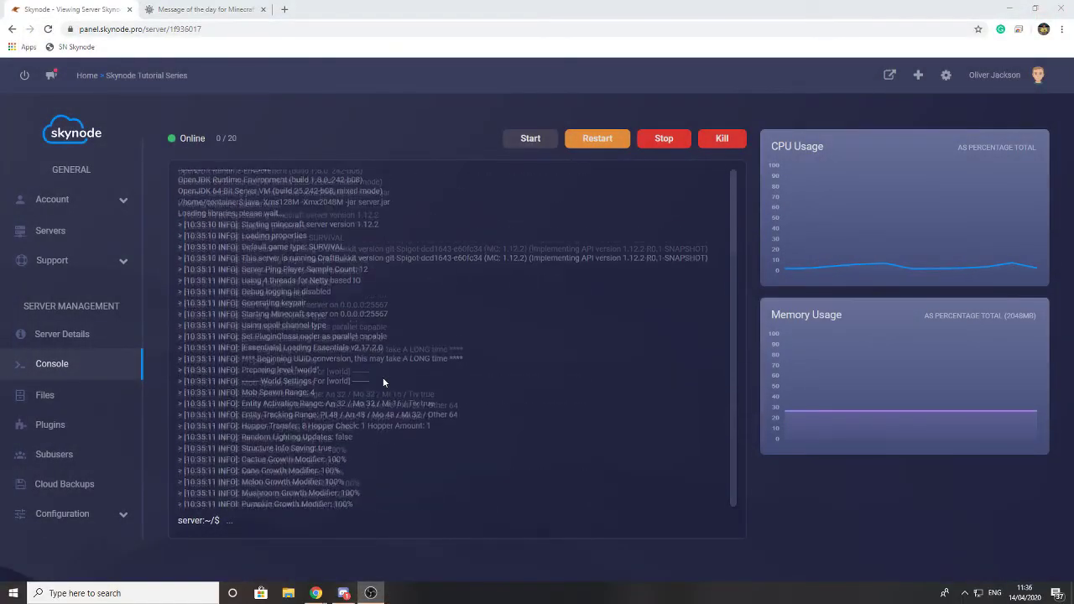